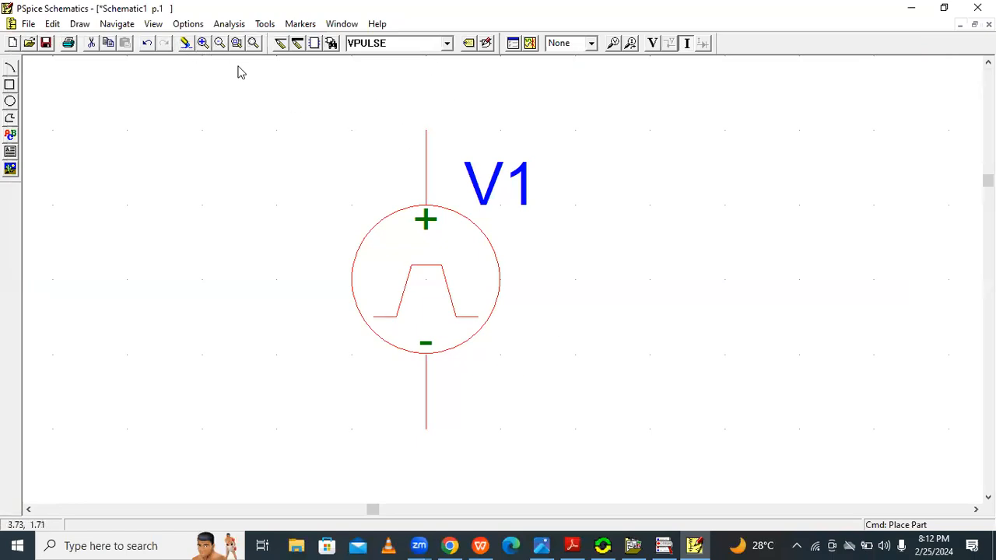
Place a vertically rotated resistor (part r) beside the VPULSE source, level with it
{"action": "left_click", "coordinate": [220, 44]}
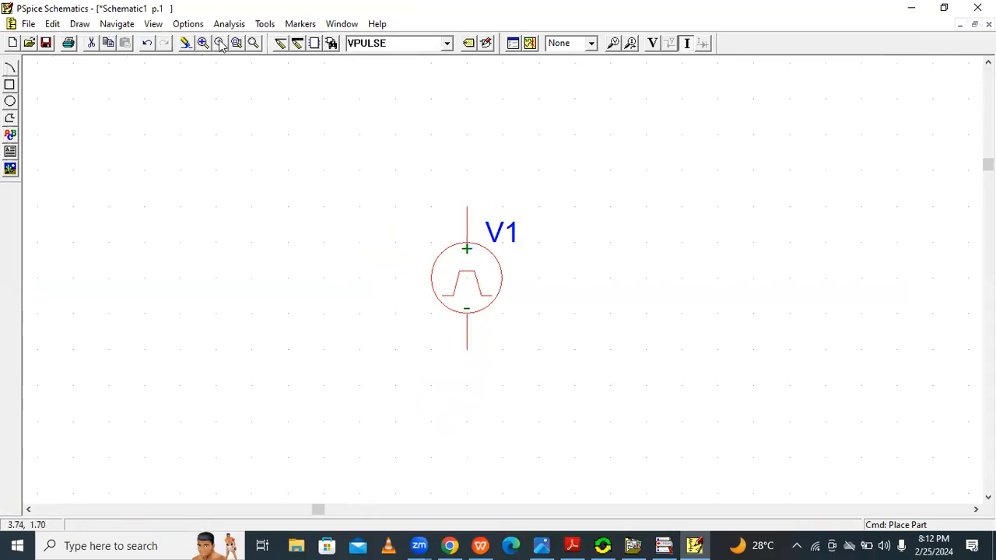
{"action": "left_click", "coordinate": [447, 44]}
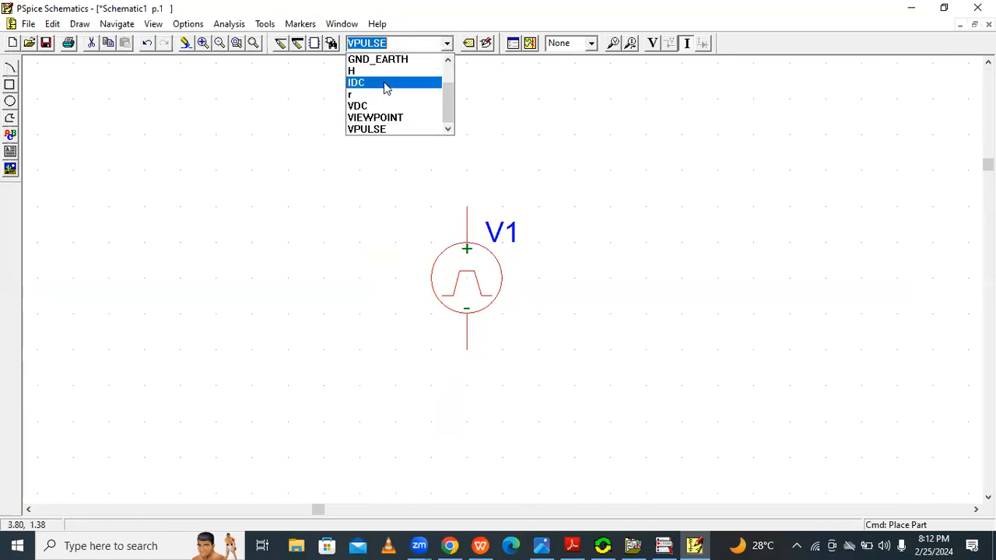
{"action": "left_click", "coordinate": [385, 93]}
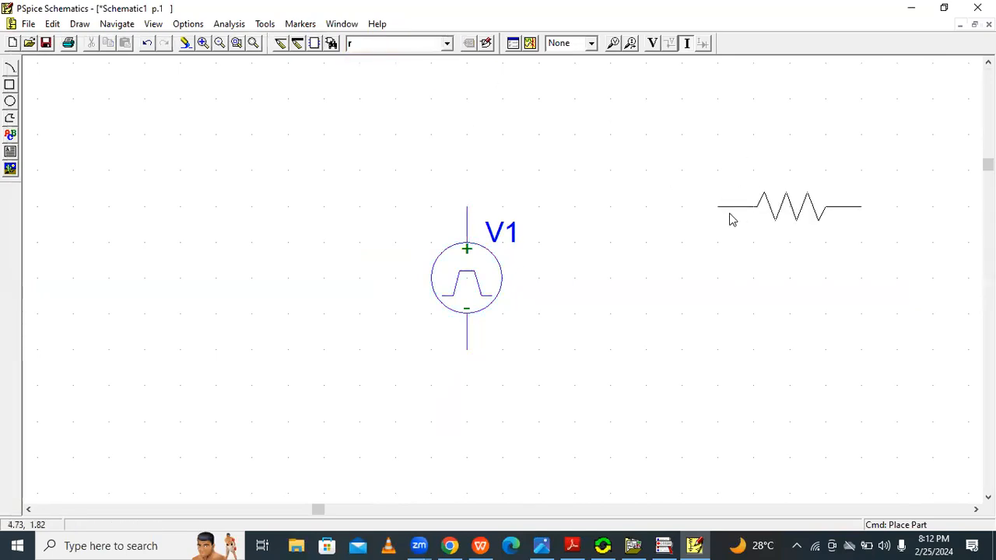
{"action": "key", "text": "ctrl+r"}
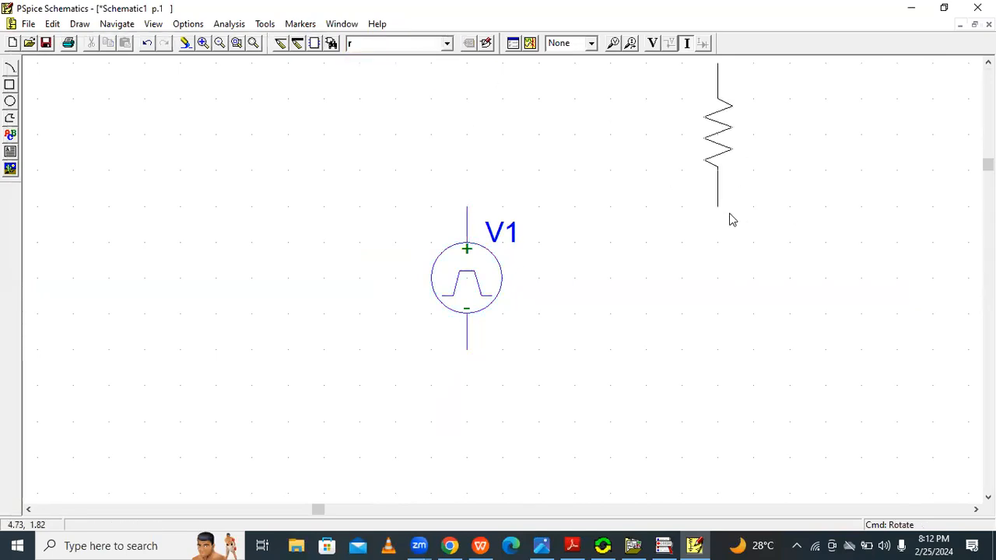
{"action": "left_click", "coordinate": [710, 333]}
{"action": "right_click", "coordinate": [650, 235]}
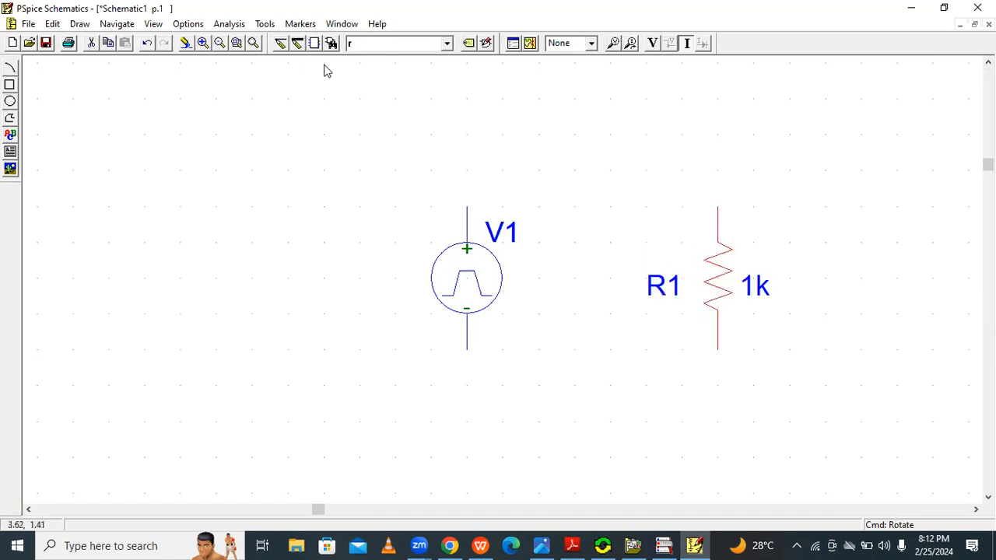
Wire the source's positive terminal to the resistor's upper end and its negative terminal to the lower end
{"action": "left_click", "coordinate": [280, 44]}
{"action": "left_click", "coordinate": [467, 207]}
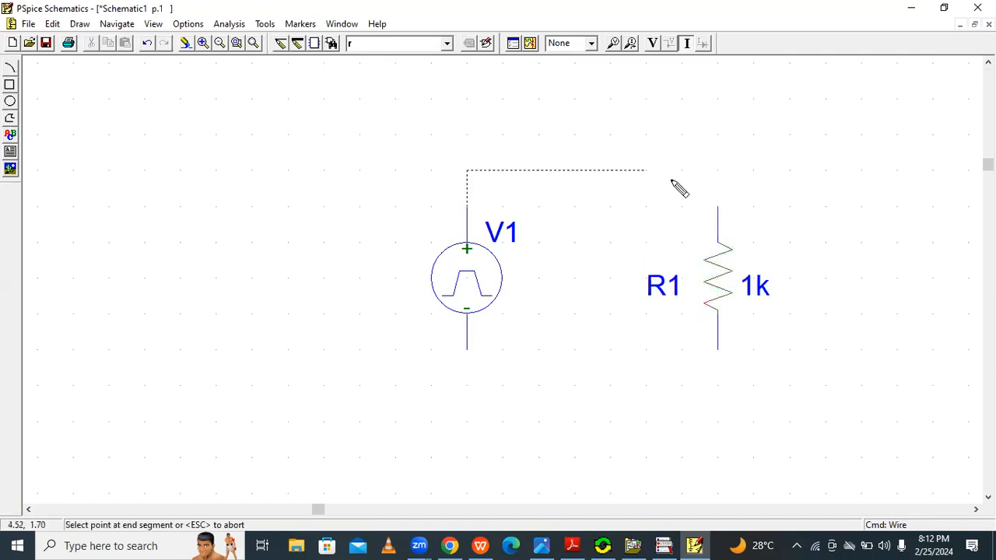
{"action": "left_click", "coordinate": [718, 207]}
{"action": "left_click", "coordinate": [467, 348]}
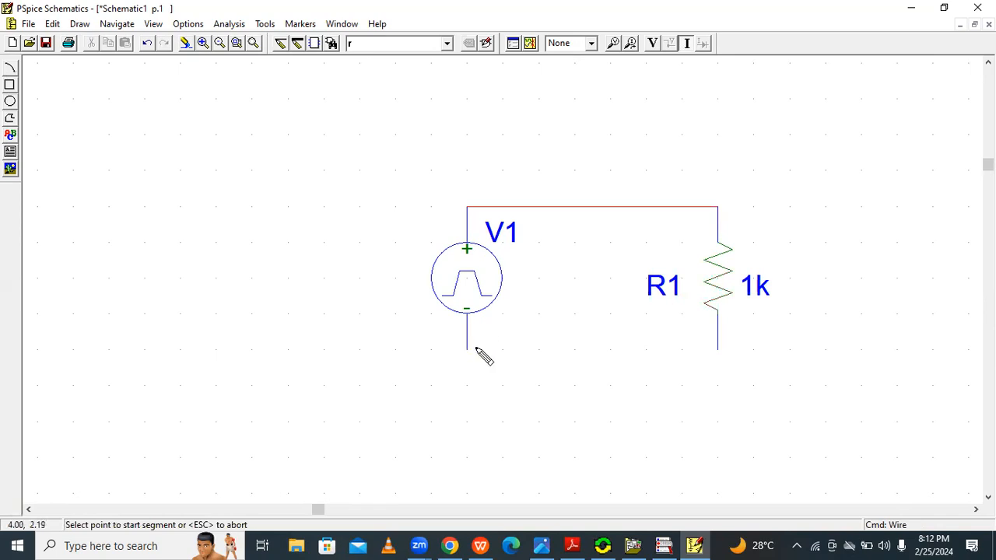
{"action": "left_click", "coordinate": [717, 348]}
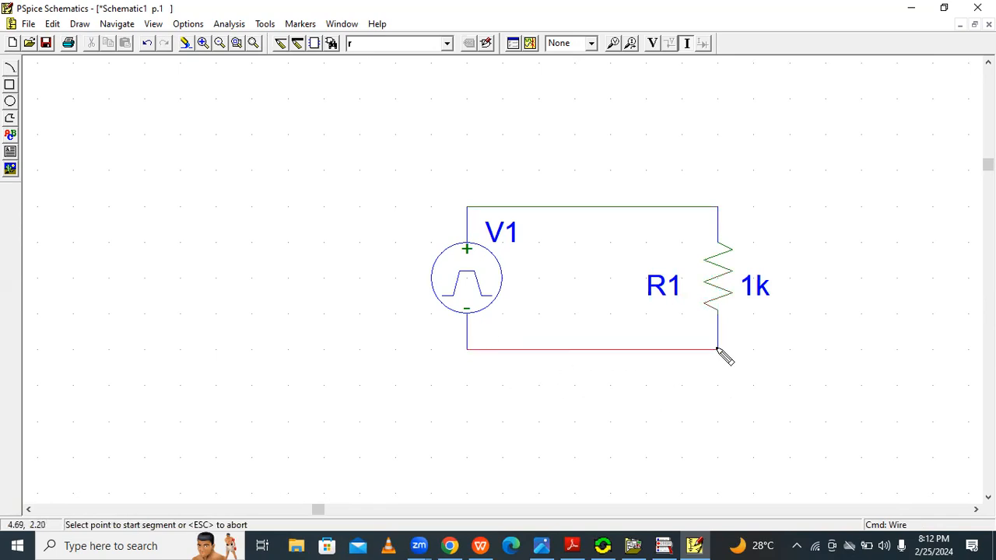
Set resistor R1's VALUE attribute to 100 and place a voltage marker on its upper node
{"action": "double_click", "coordinate": [717, 272]}
{"action": "left_click", "coordinate": [398, 254]}
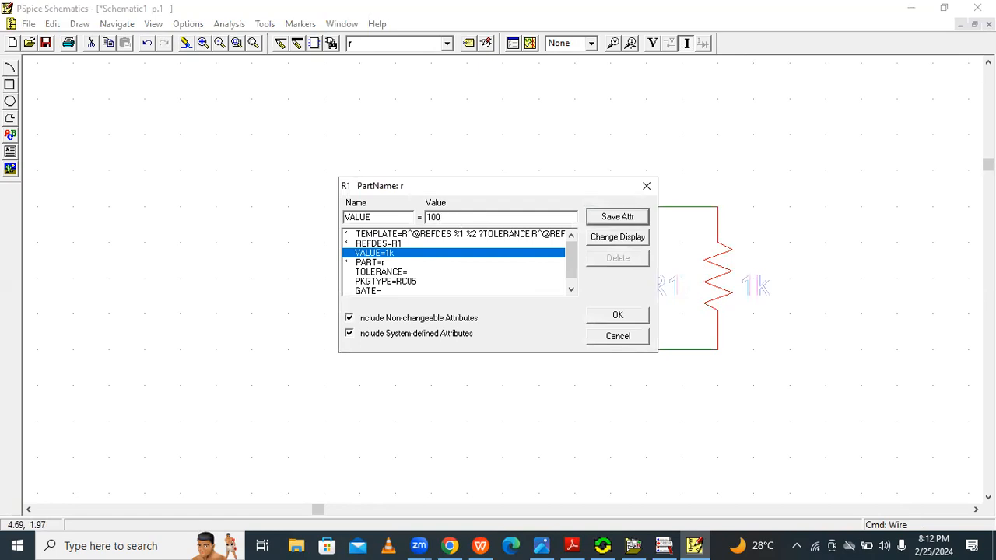
{"action": "left_click", "coordinate": [638, 219]}
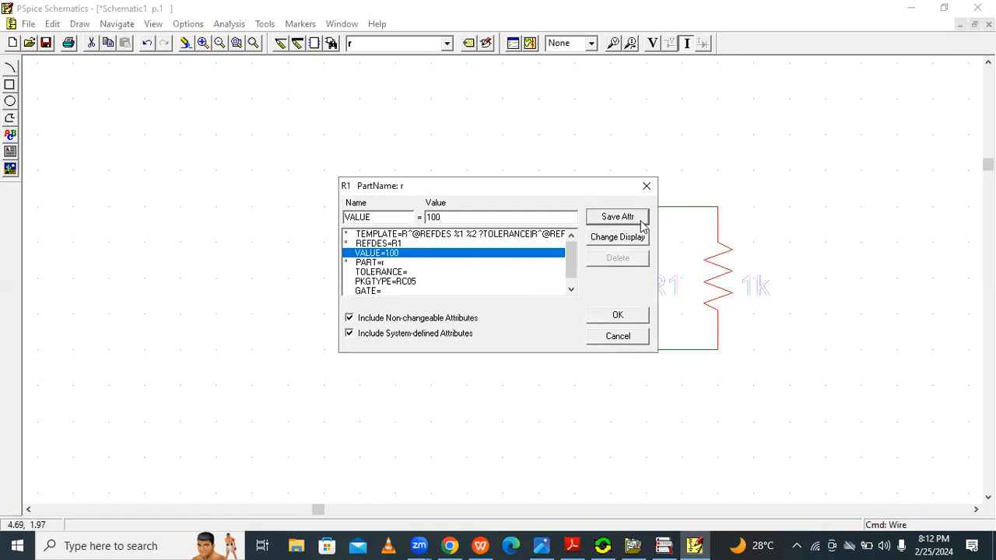
{"action": "left_click", "coordinate": [627, 313]}
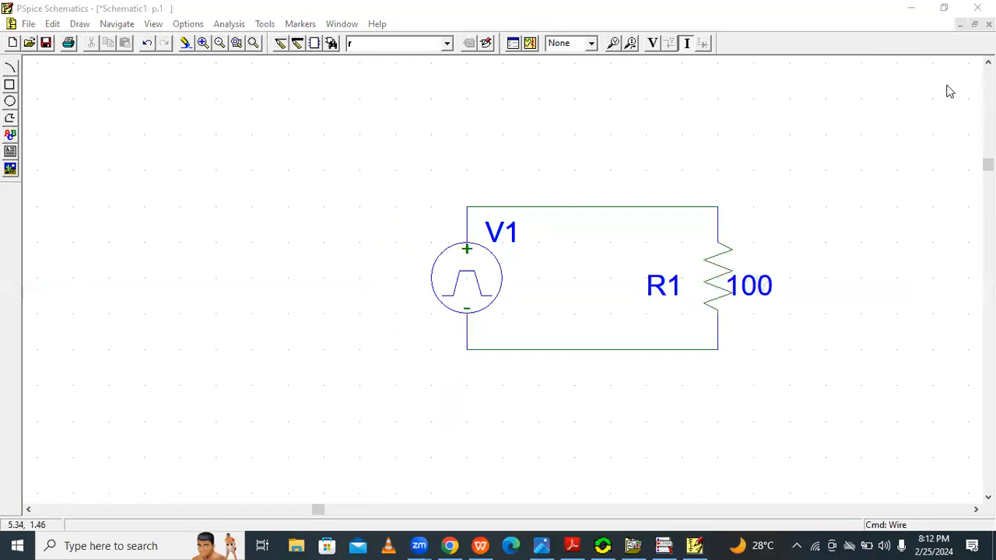
{"action": "left_click", "coordinate": [613, 45]}
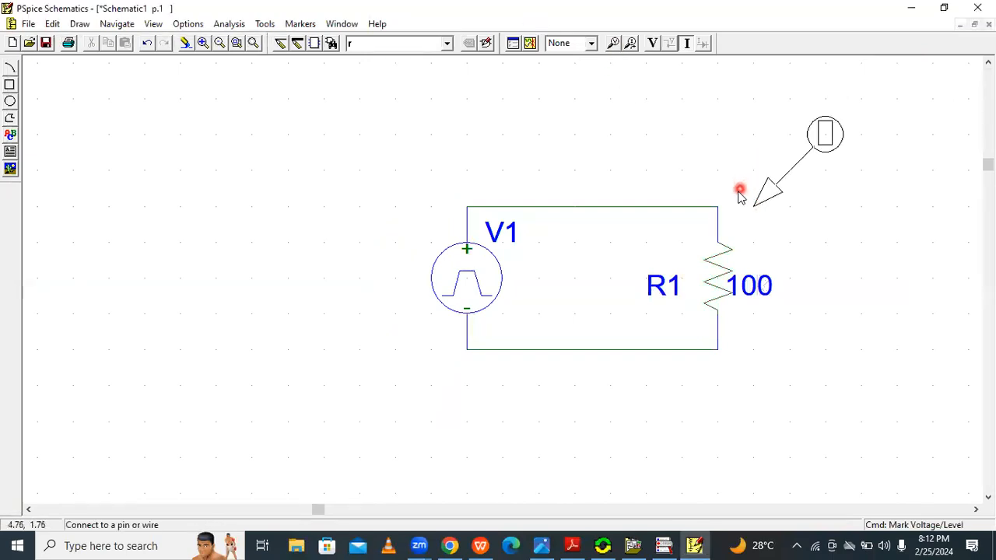
{"action": "left_click", "coordinate": [717, 206]}
Label the lower wire 0 and the upper wire 1
{"action": "left_click", "coordinate": [593, 349]}
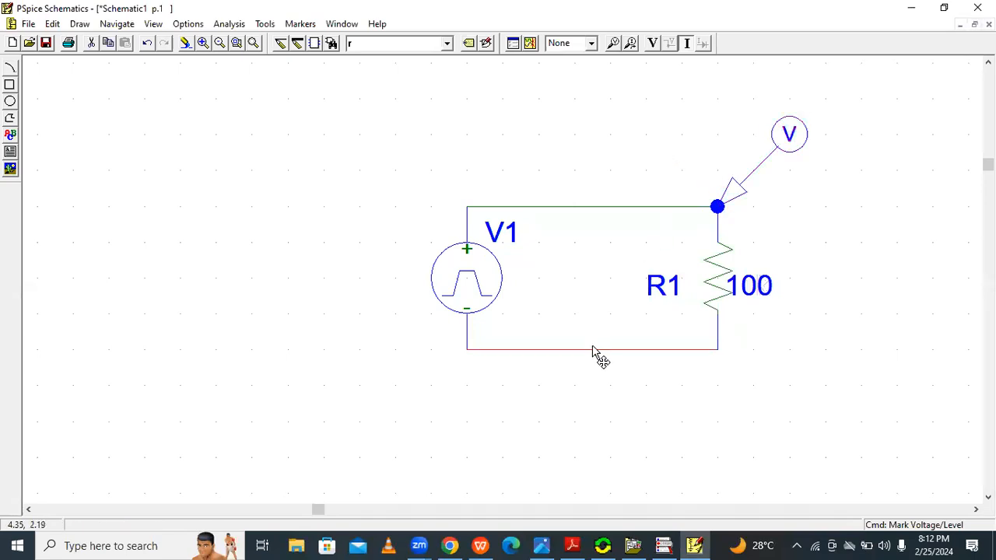
{"action": "double_click", "coordinate": [593, 350]}
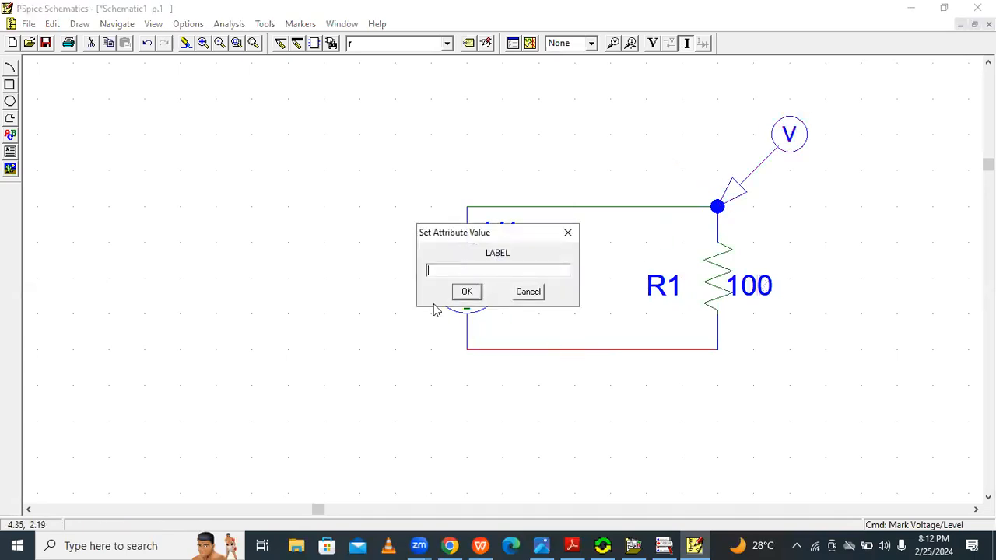
{"action": "left_click", "coordinate": [465, 291]}
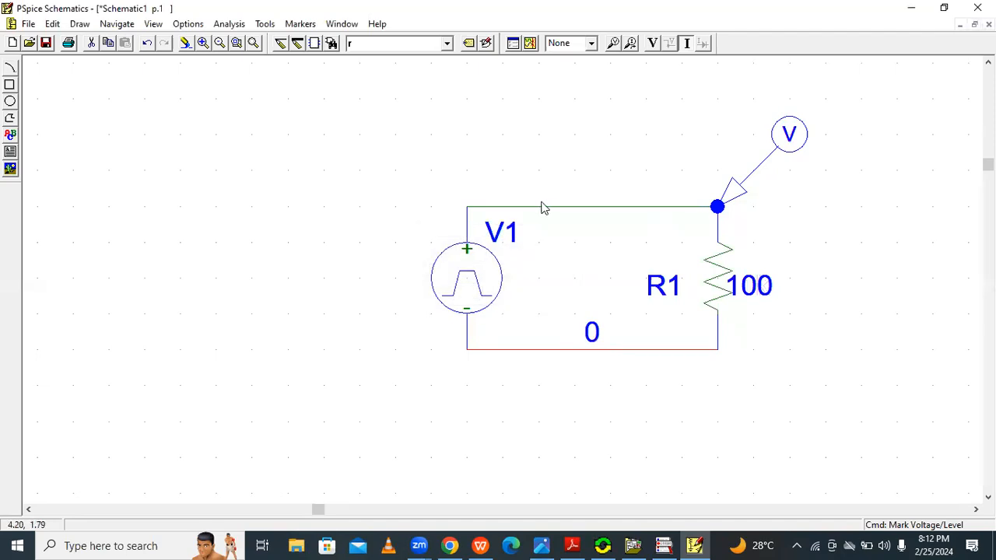
{"action": "left_click", "coordinate": [554, 206]}
{"action": "double_click", "coordinate": [555, 207]}
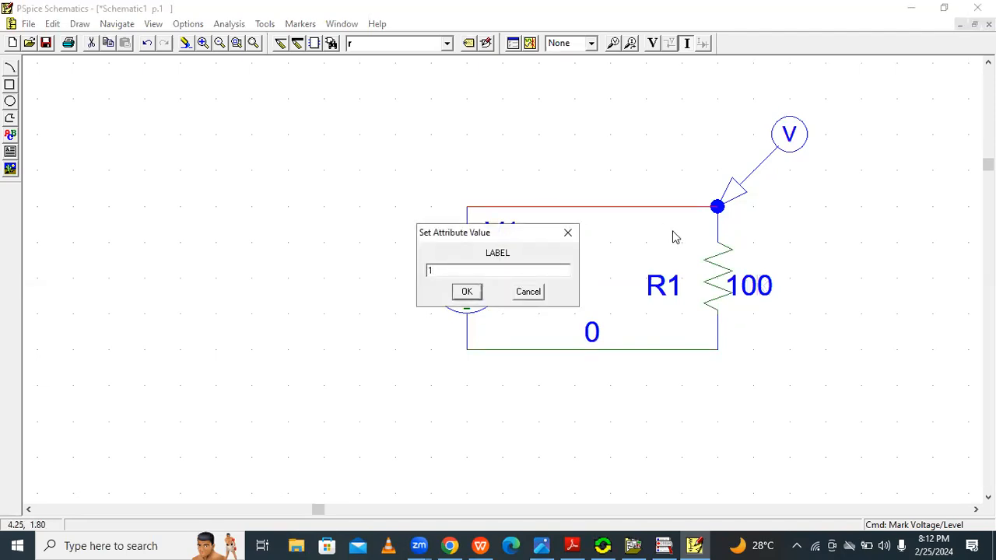
{"action": "left_click", "coordinate": [466, 292]}
Set the DC and AC attributes of the VPULSE source to 0 and save each one
{"action": "left_click", "coordinate": [472, 283]}
{"action": "double_click", "coordinate": [471, 283]}
{"action": "left_click", "coordinate": [350, 254]}
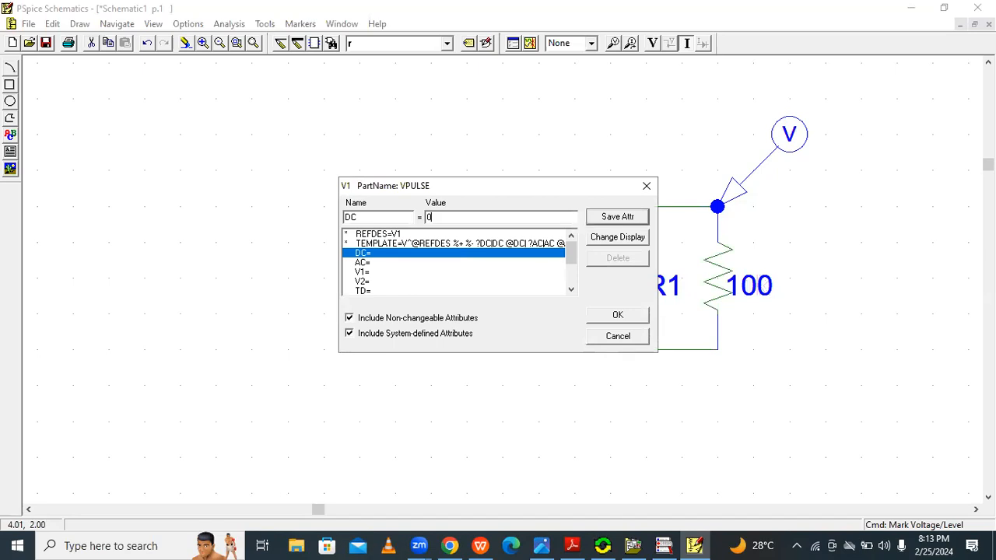
{"action": "left_click", "coordinate": [615, 217]}
{"action": "left_click", "coordinate": [368, 263]}
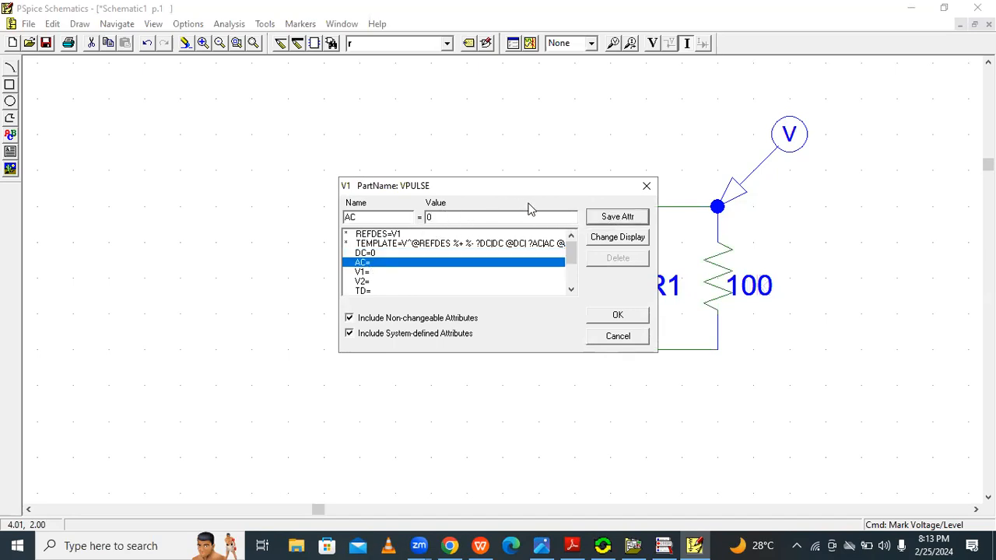
{"action": "left_click", "coordinate": [615, 218]}
Set the pulse source's initial voltage V1 to -30 and its impulse voltage V2 to 30
{"action": "left_click", "coordinate": [385, 273]}
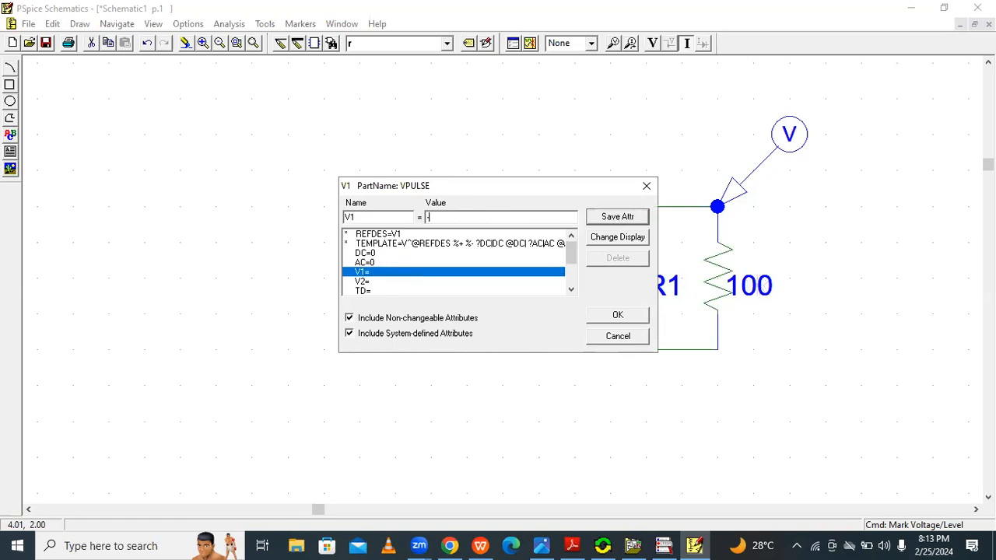
{"action": "type", "text": "-30"}
{"action": "left_click", "coordinate": [627, 217]}
{"action": "left_click", "coordinate": [364, 282]}
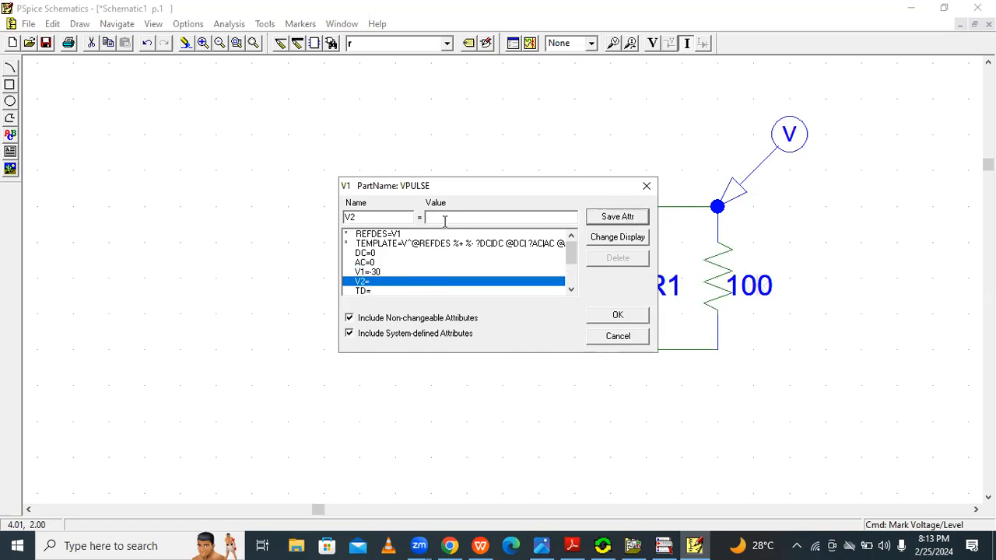
{"action": "type", "text": "30"}
{"action": "left_click", "coordinate": [619, 218]}
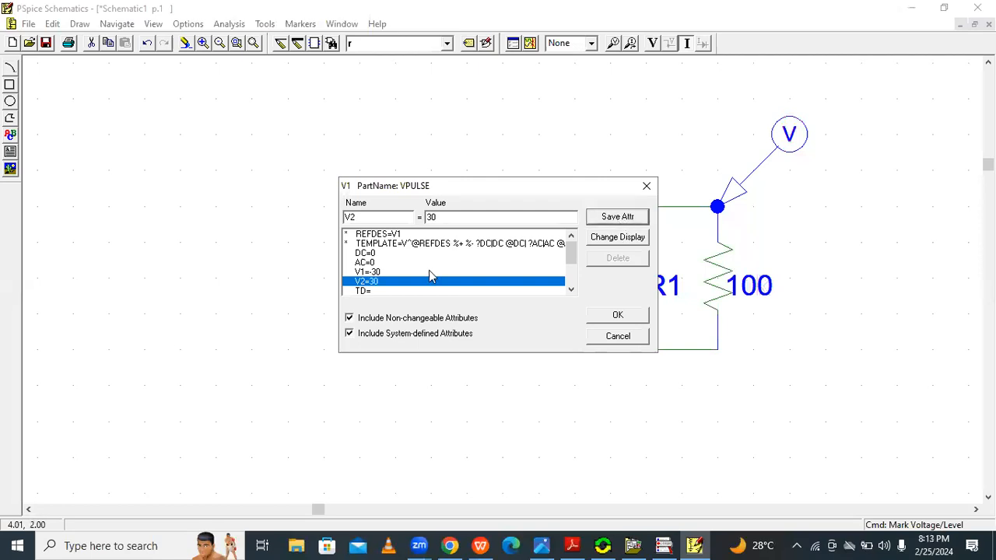
Set the pulse source's time delay TD to 0S and save the attribute
{"action": "left_click", "coordinate": [569, 290]}
{"action": "left_click", "coordinate": [569, 289]}
{"action": "left_click", "coordinate": [381, 271]}
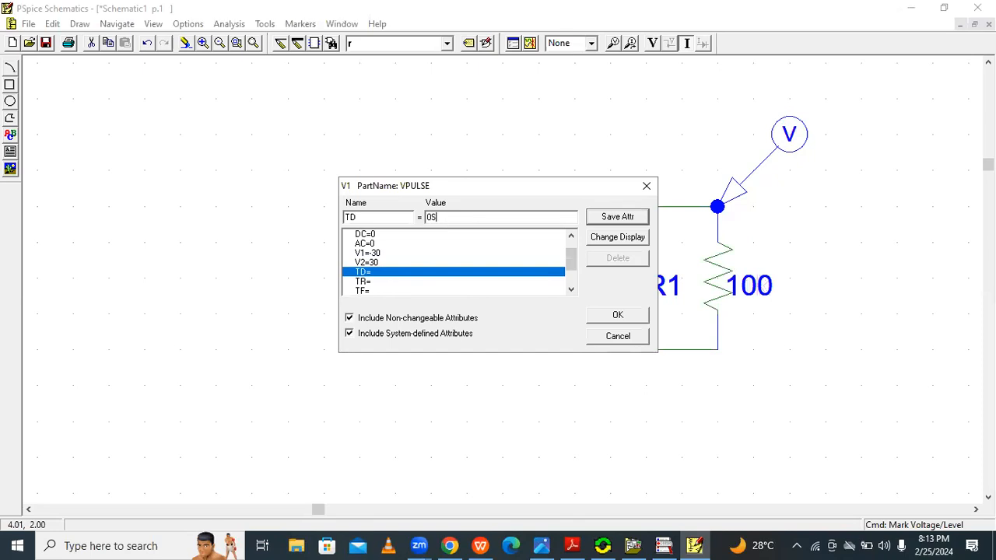
{"action": "left_click", "coordinate": [615, 218]}
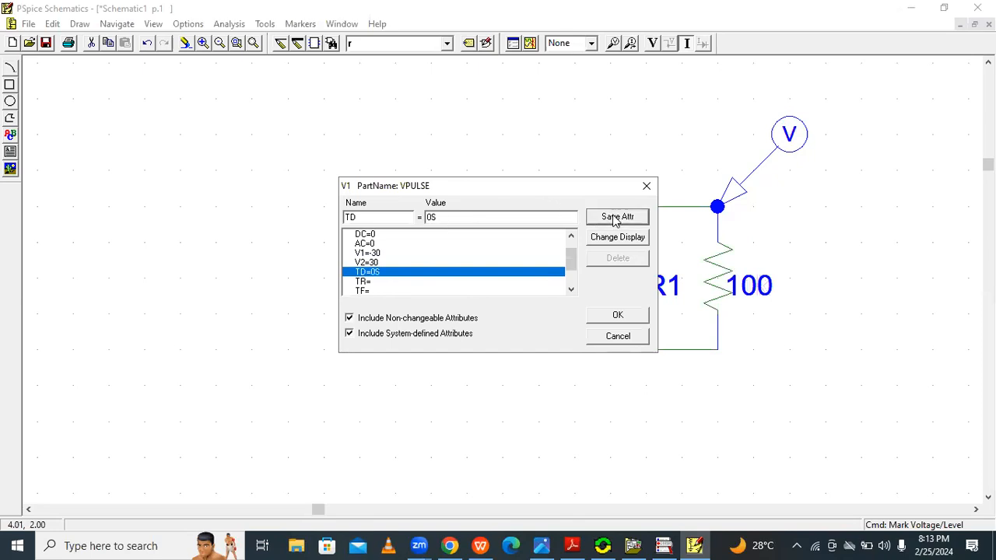
Check the rise time on the WPS presentation slide, then return to PSpice Schematics and save TR as 1US
{"action": "left_click", "coordinate": [387, 283]}
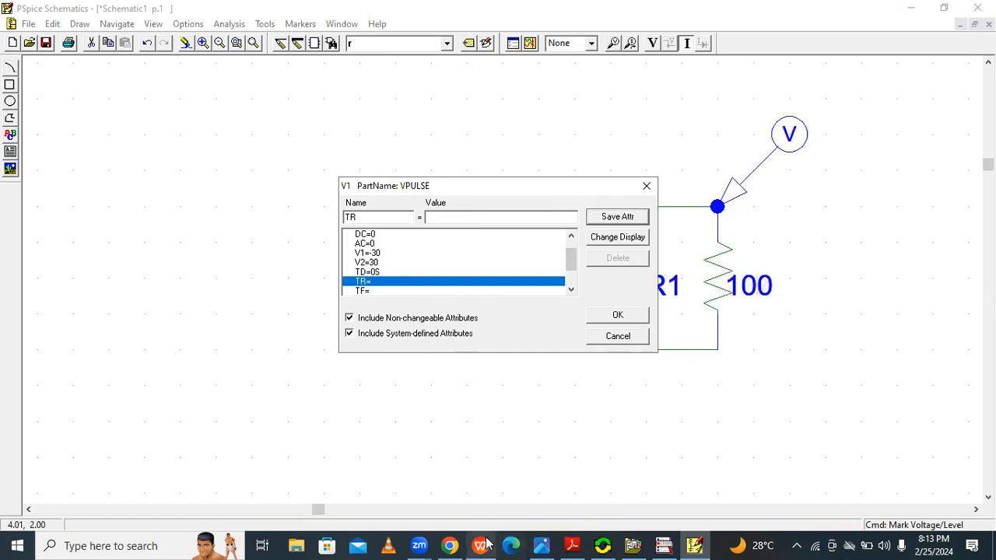
{"action": "left_click", "coordinate": [481, 546]}
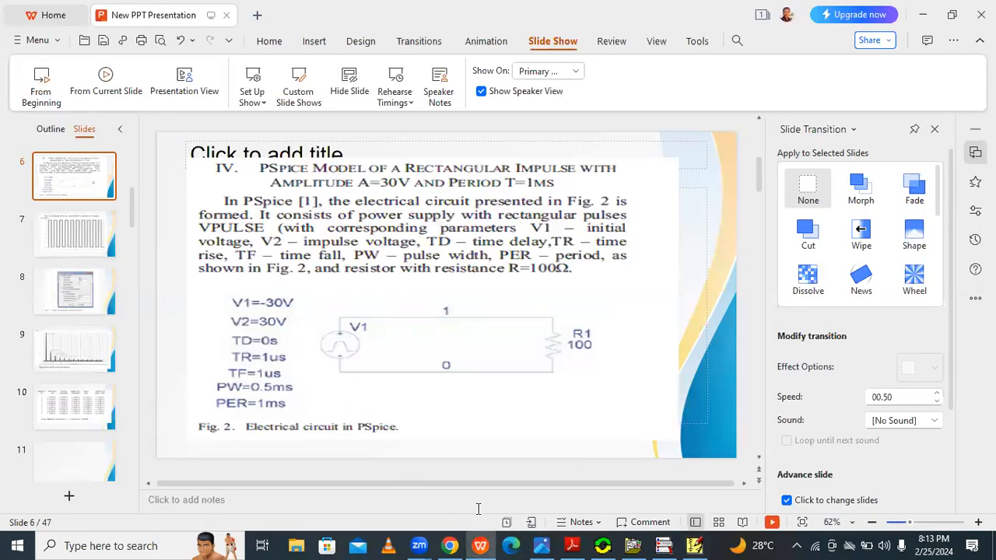
{"action": "left_click", "coordinate": [481, 546]}
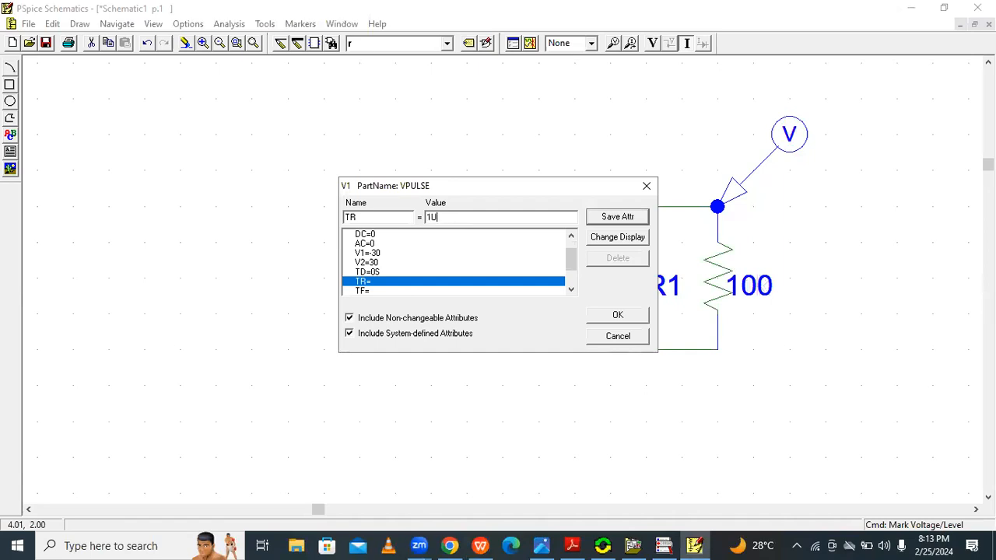
{"action": "left_click", "coordinate": [622, 217]}
Check the fall time on the WPS presentation slide and save the source's TF attribute as 1US in PSpice Schematics
{"action": "left_click", "coordinate": [571, 289]}
{"action": "left_click", "coordinate": [571, 288]}
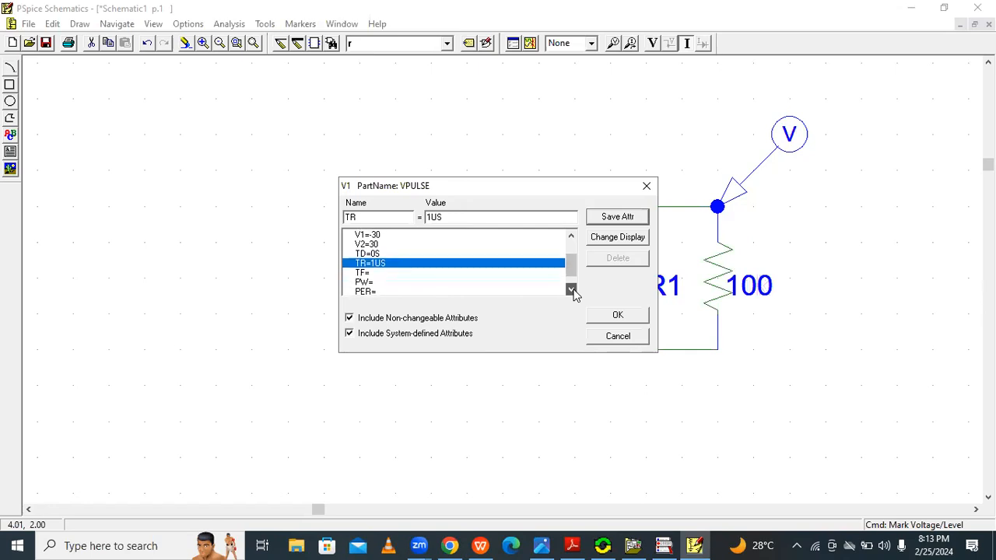
{"action": "left_click", "coordinate": [571, 289]}
{"action": "left_click", "coordinate": [571, 289]}
{"action": "left_click", "coordinate": [386, 254]}
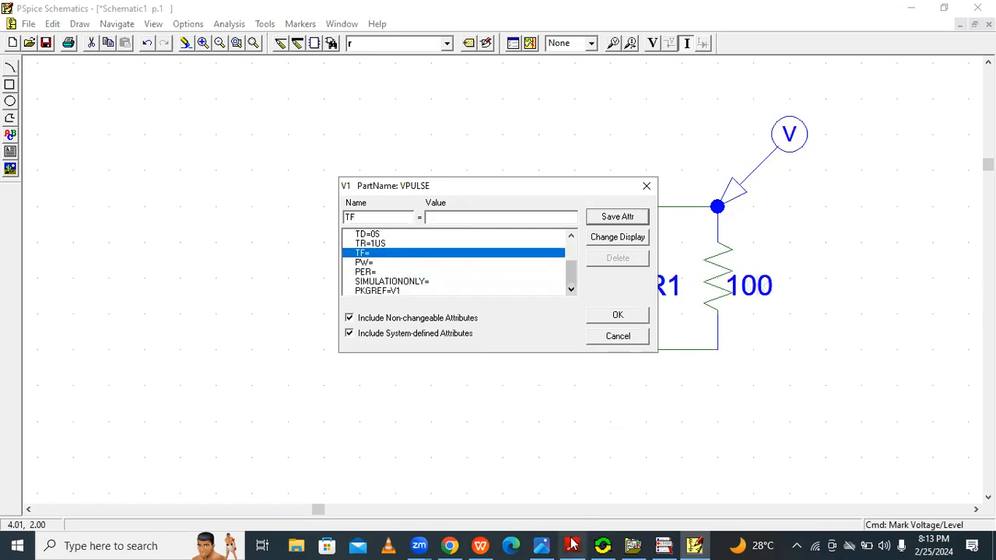
{"action": "left_click", "coordinate": [481, 546]}
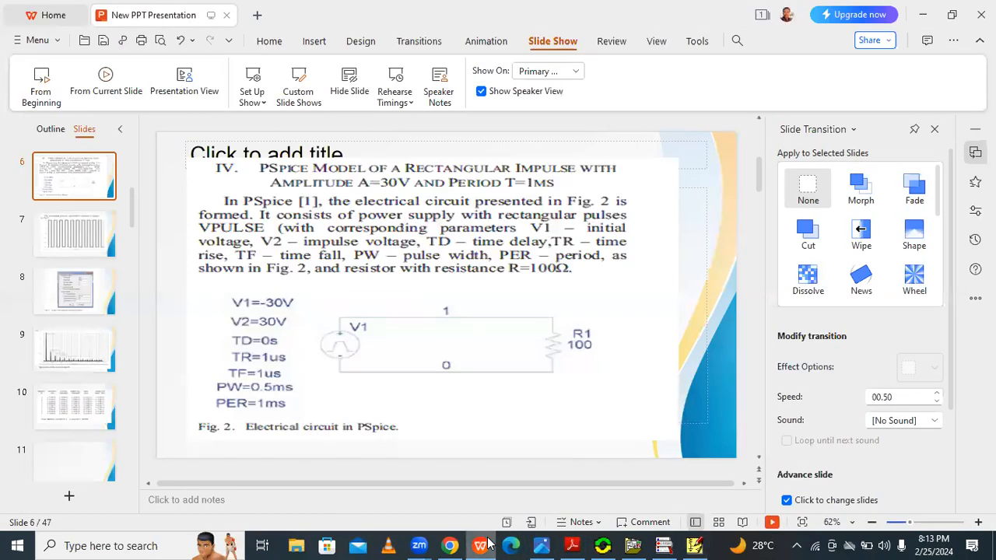
{"action": "left_click", "coordinate": [483, 544]}
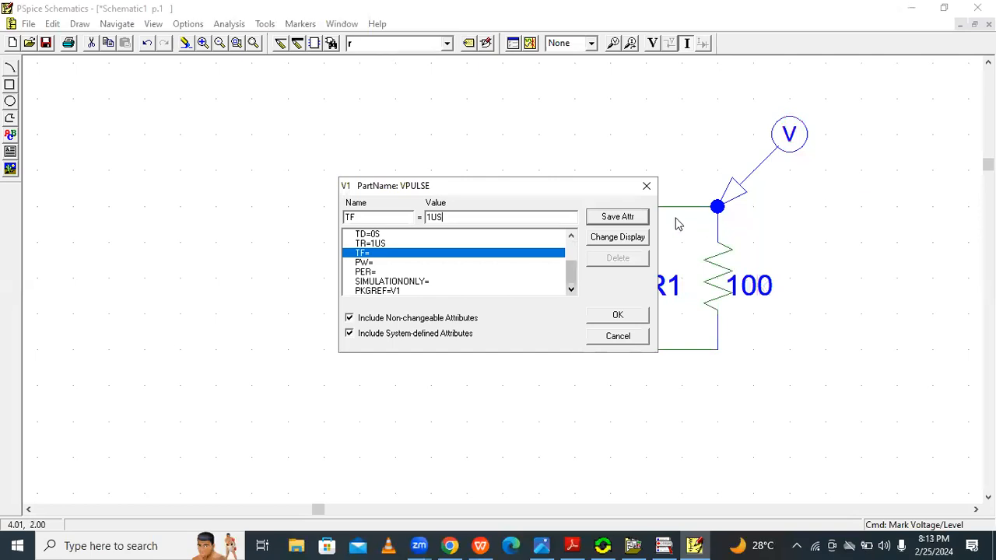
{"action": "left_click", "coordinate": [636, 223]}
Check the pulse width on the WPS presentation slide and save the source's PW attribute as 0.5MS in PSpice Schematics
{"action": "left_click", "coordinate": [396, 271]}
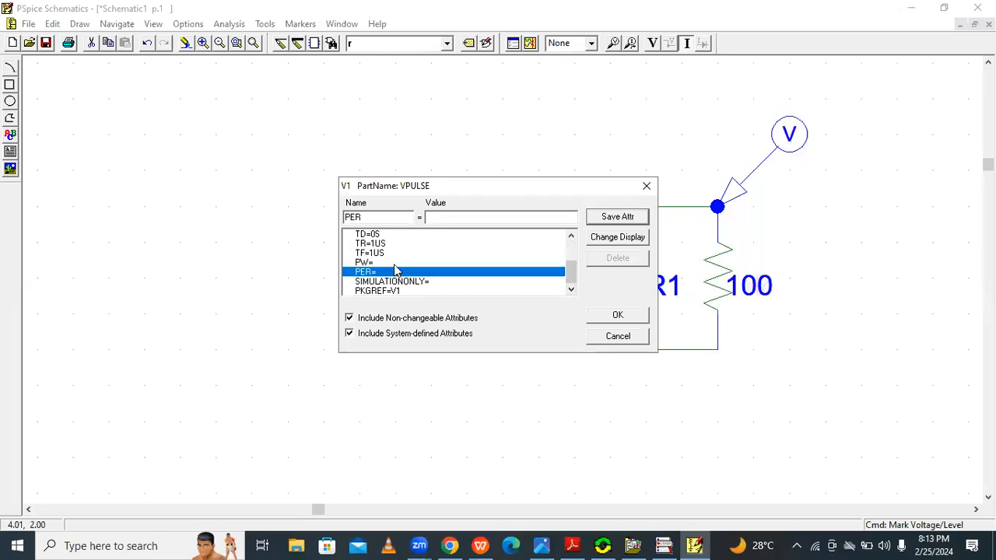
{"action": "left_click", "coordinate": [395, 264]}
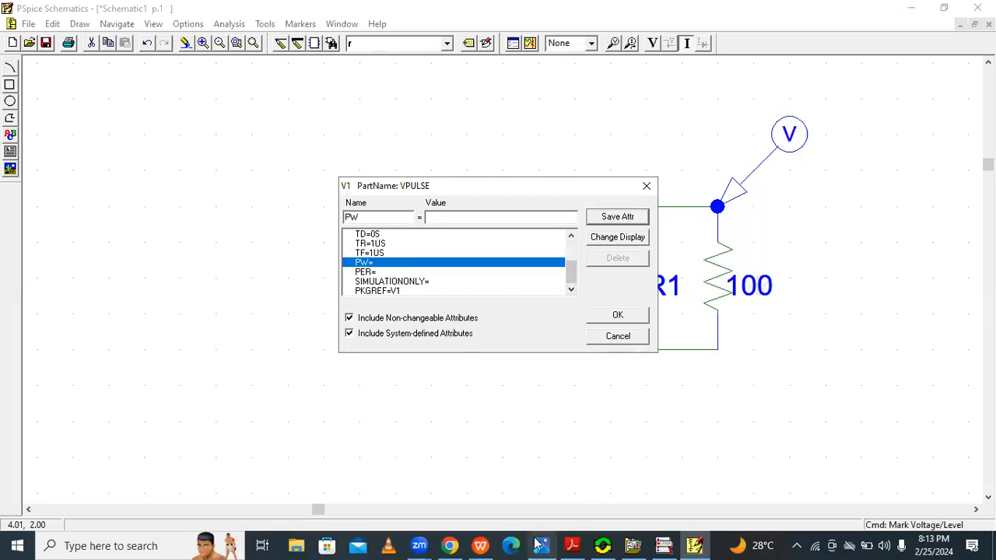
{"action": "left_click", "coordinate": [483, 544]}
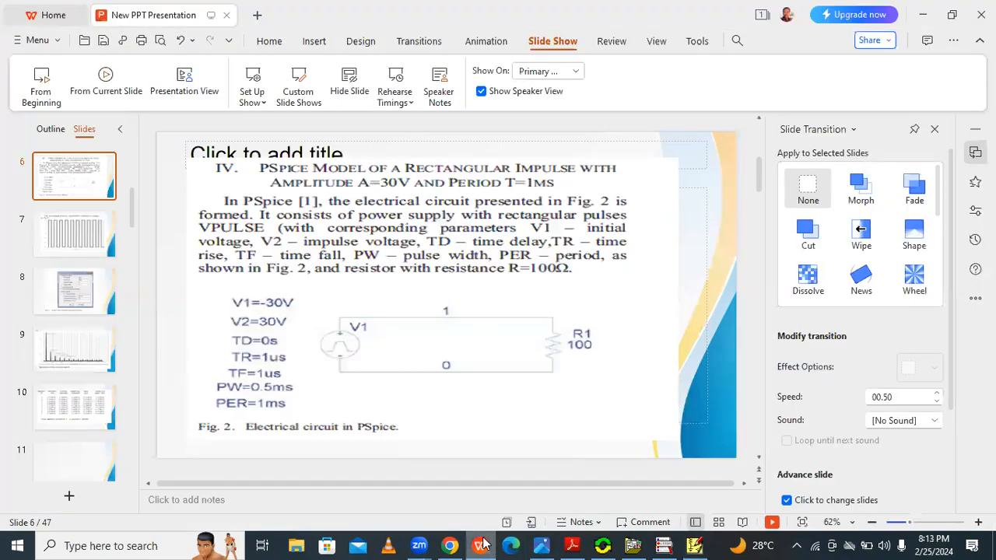
{"action": "left_click", "coordinate": [483, 543]}
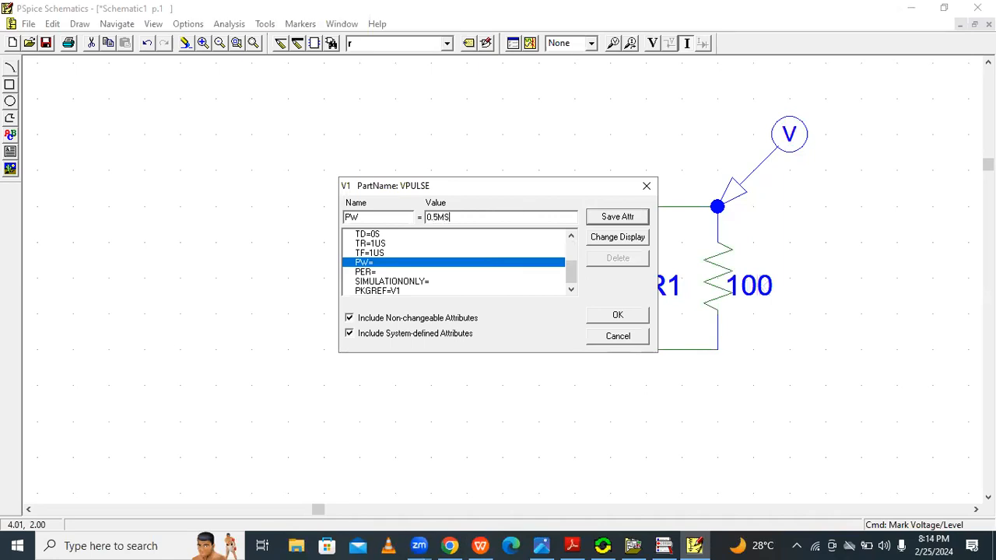
{"action": "left_click", "coordinate": [635, 216]}
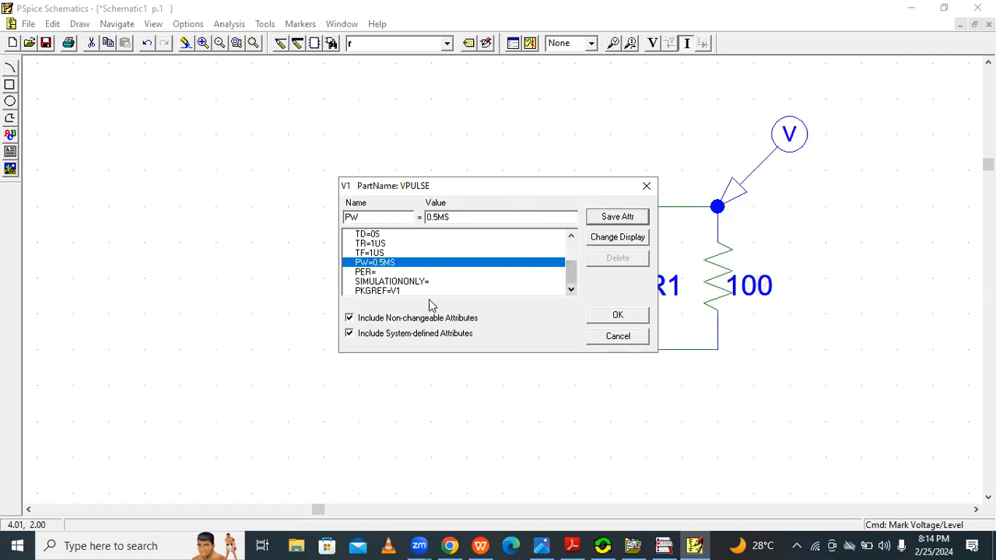
Save the pulse source's period PER as 1MS, close its attributes, and check the parameters against the WPS presentation slide
{"action": "left_click", "coordinate": [387, 272]}
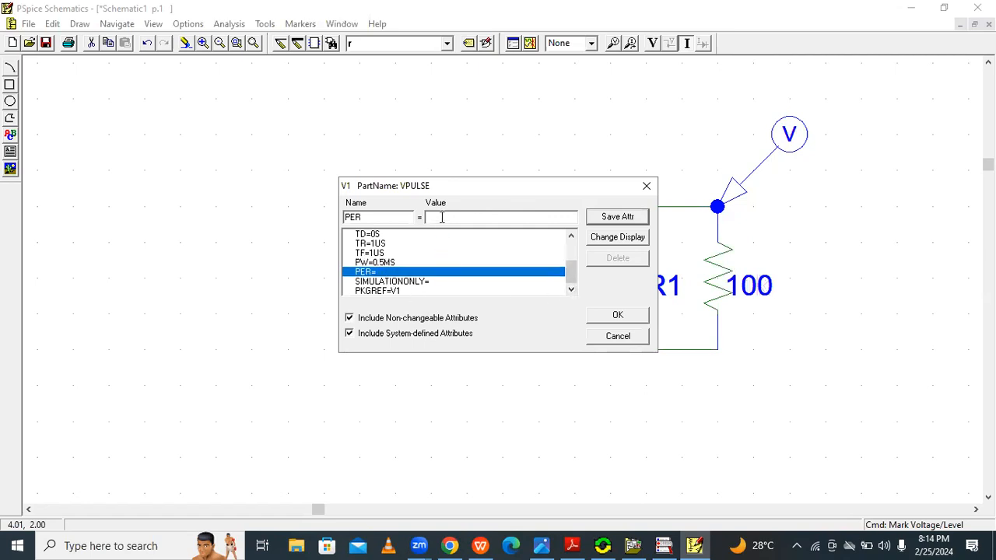
{"action": "type", "text": "1MS"}
{"action": "left_click", "coordinate": [638, 222]}
{"action": "left_click", "coordinate": [617, 316]}
{"action": "left_click", "coordinate": [482, 544]}
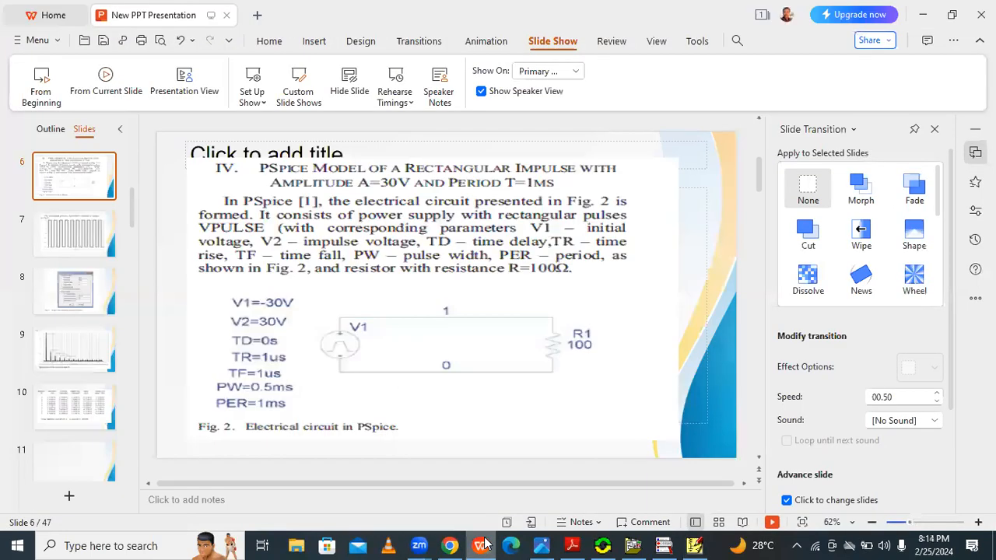
{"action": "left_click", "coordinate": [482, 544]}
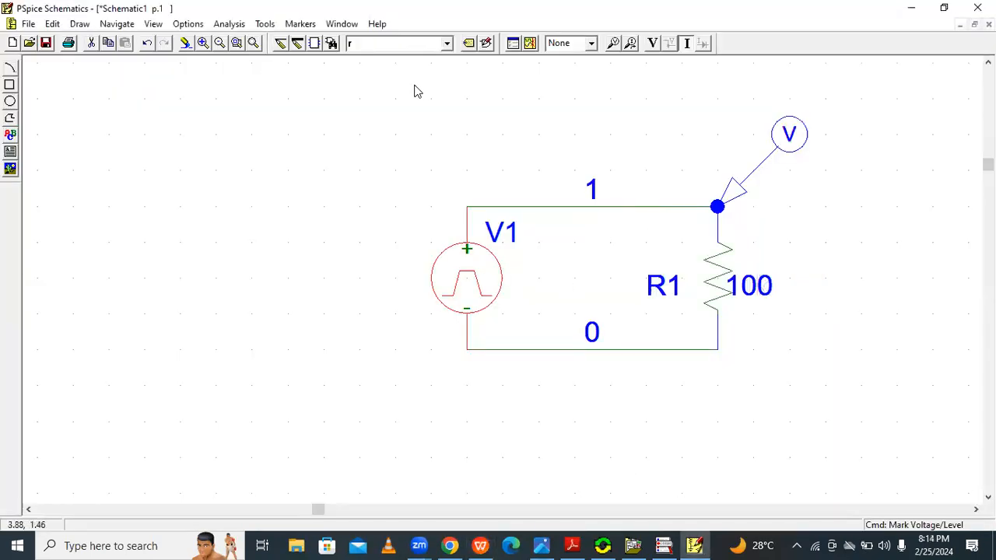
Place a GND_EARTH ground on the lower wire of the circuit, at node 0
{"action": "left_click", "coordinate": [447, 44]}
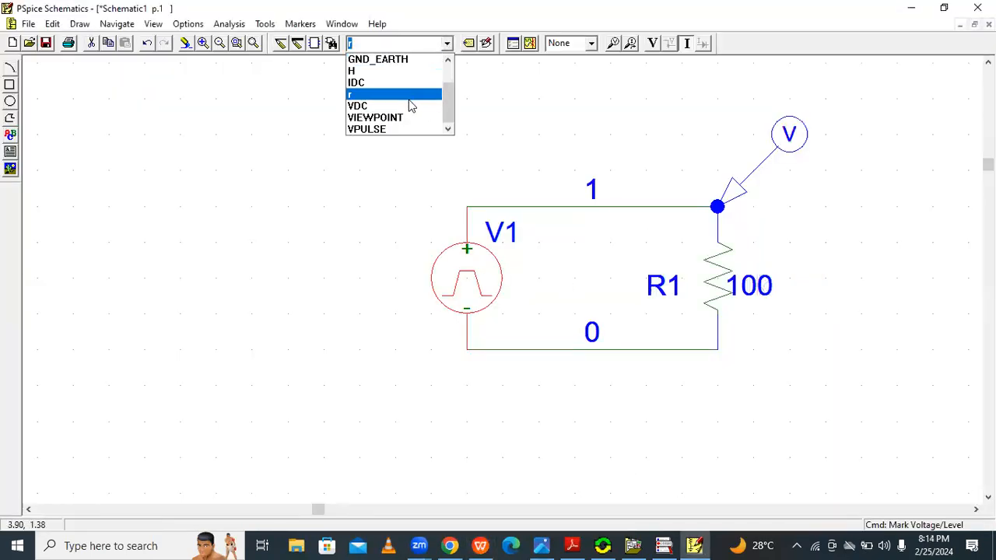
{"action": "left_click", "coordinate": [381, 60]}
{"action": "left_click", "coordinate": [607, 343]}
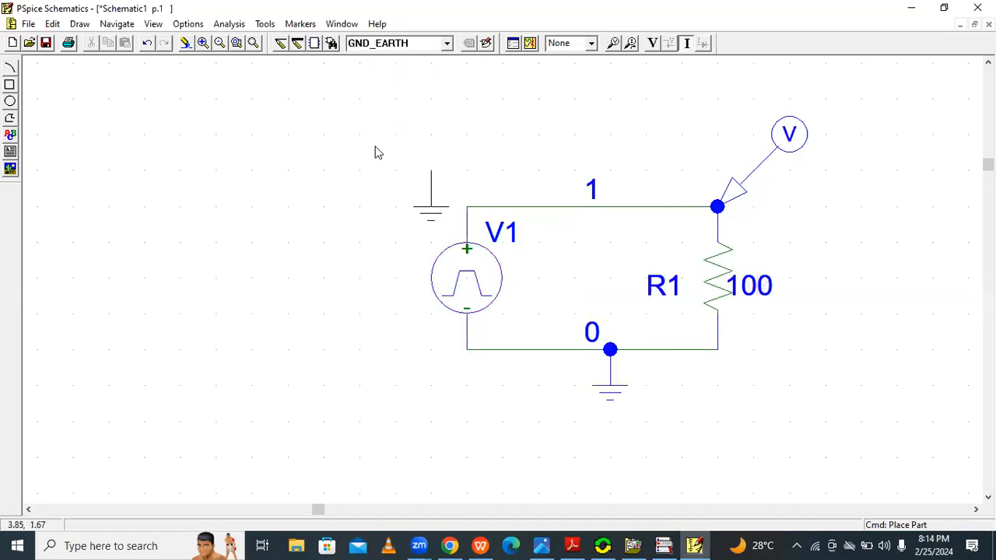
{"action": "left_click", "coordinate": [251, 44]}
{"action": "left_click", "coordinate": [518, 138]}
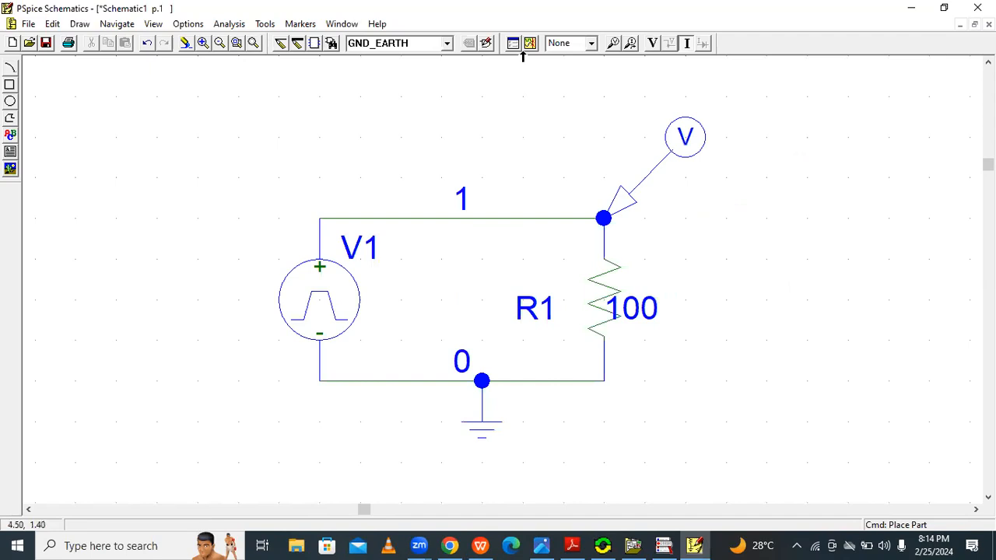
Simulate the schematic, saving it as THD1 in the pspice folder
{"action": "left_click", "coordinate": [529, 43]}
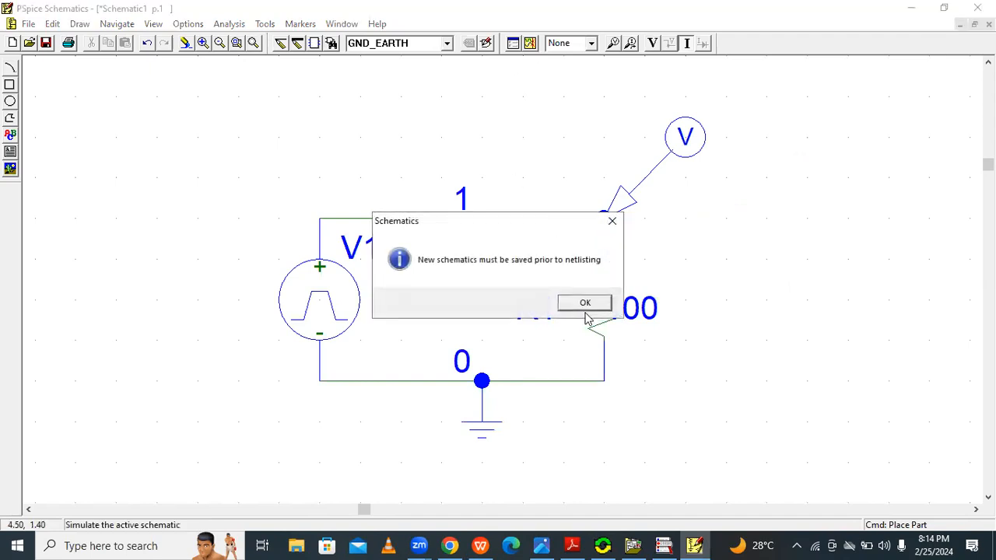
{"action": "left_click", "coordinate": [585, 307]}
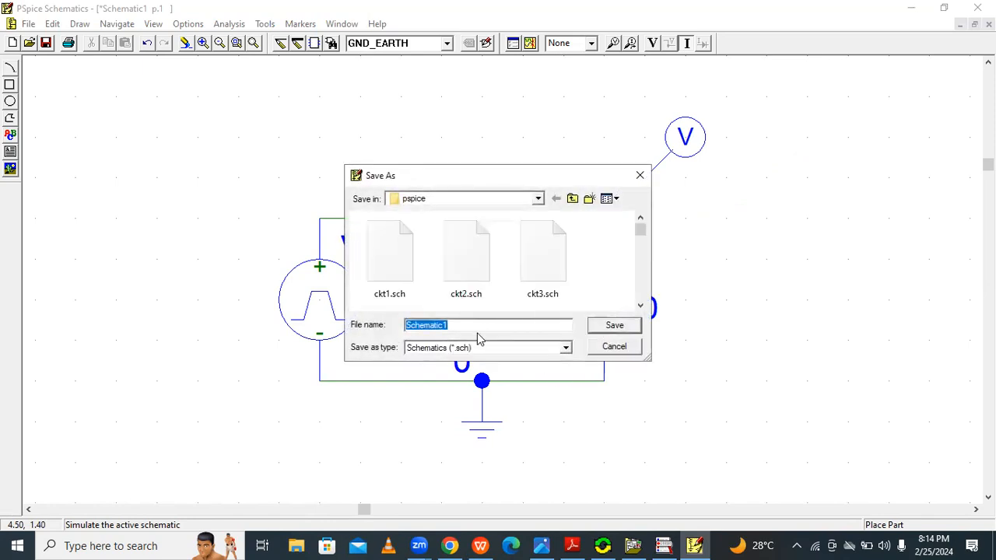
{"action": "type", "text": "THD1"}
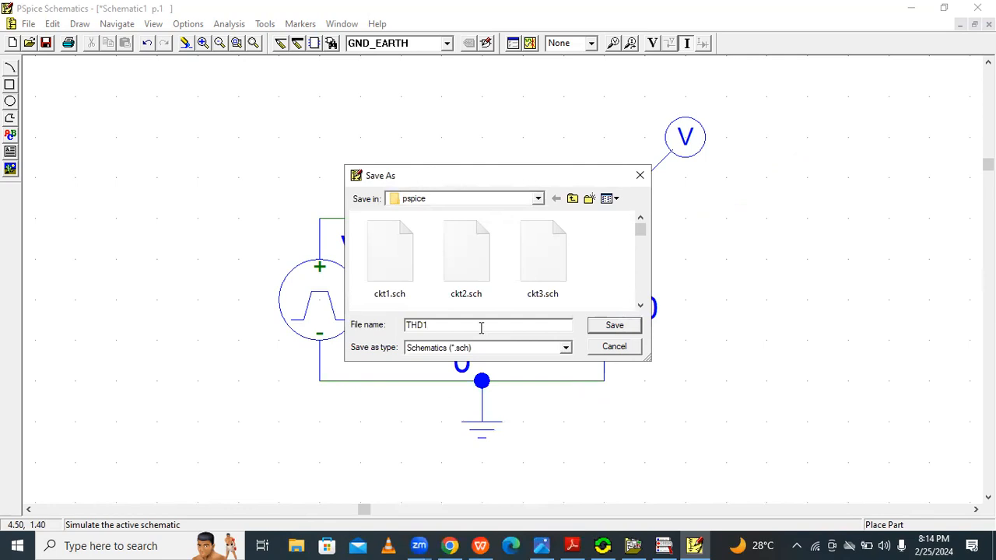
{"action": "left_click", "coordinate": [596, 325]}
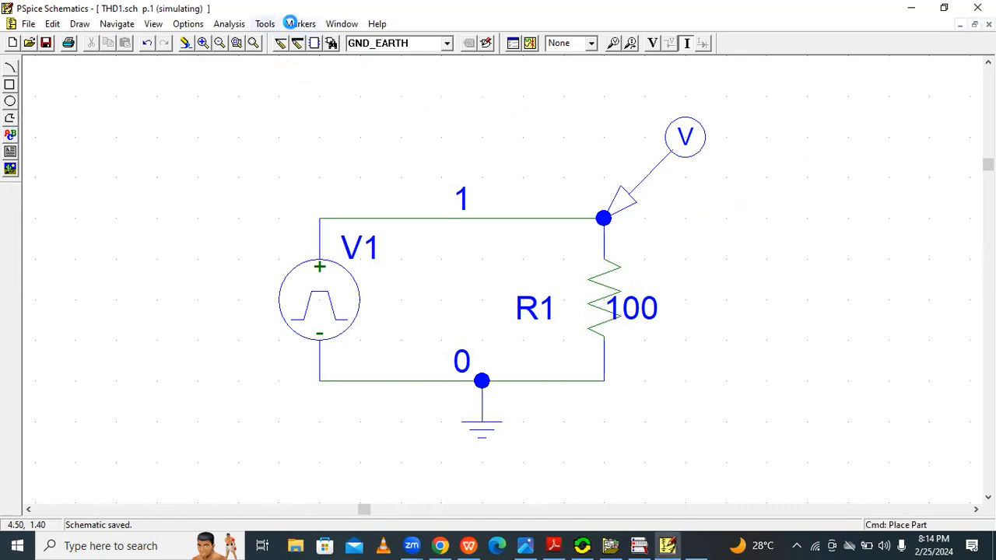
Enable transient analysis with a print step of 1MS and a final time of 5MS
{"action": "left_click", "coordinate": [229, 24]}
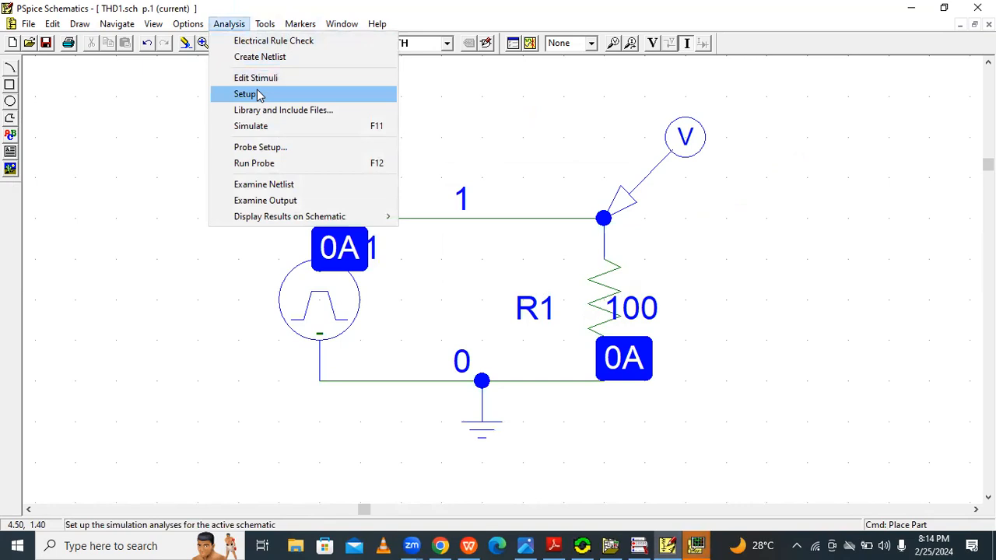
{"action": "left_click", "coordinate": [259, 94]}
{"action": "left_click", "coordinate": [493, 311]}
{"action": "left_click", "coordinate": [557, 313]}
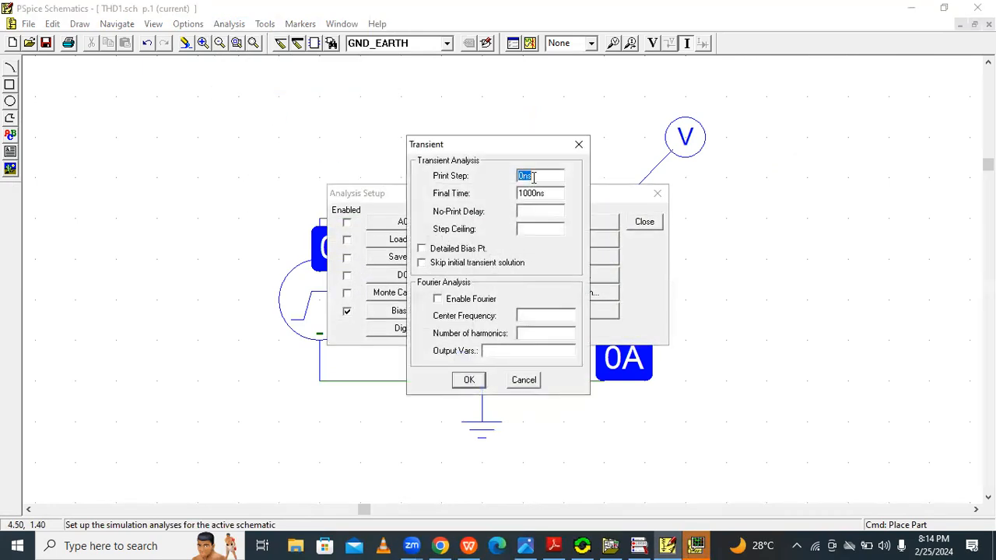
{"action": "type", "text": "1MS"}
{"action": "key", "text": "BackSpace"}
{"action": "key", "text": "BackSpace"}
{"action": "type", "text": "5M"}
{"action": "left_click", "coordinate": [922, 154]}
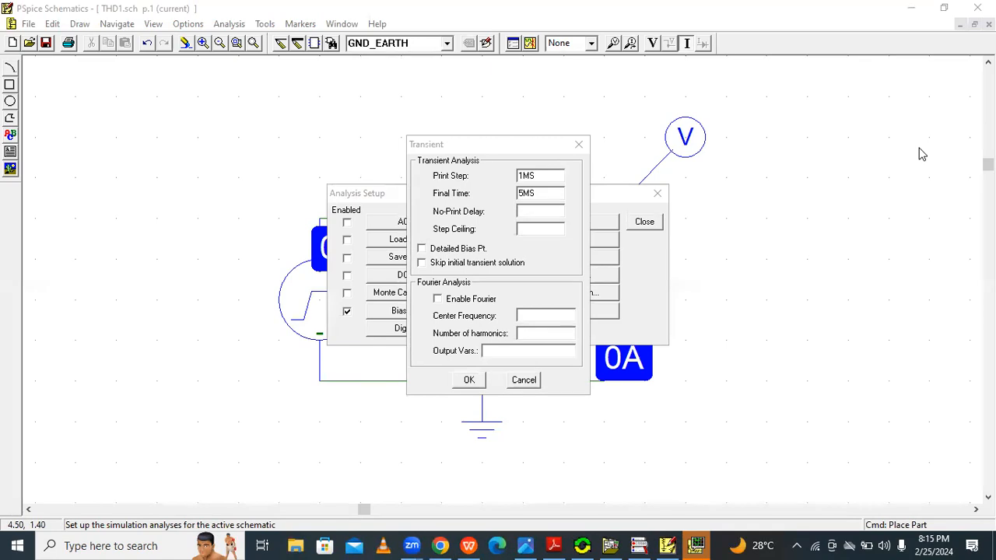
Enable Fourier analysis with center frequency 1K, 9 harmonics and output variable V(1), and close the analysis setup
{"action": "left_click", "coordinate": [438, 299]}
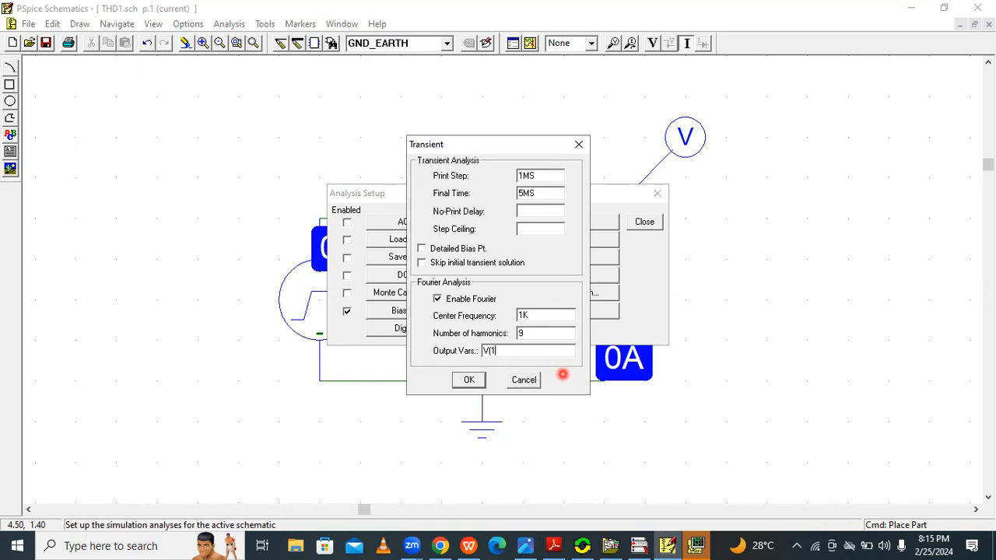
{"action": "left_click", "coordinate": [468, 380]}
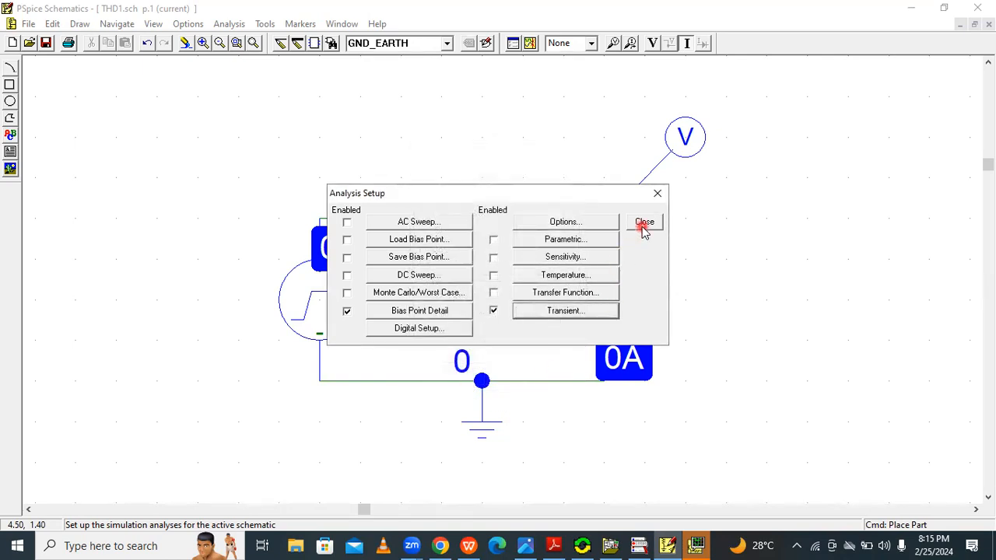
{"action": "left_click", "coordinate": [644, 224]}
Simulate the circuit again, switch to OrCAD PSpice A/D, and give the V(R1:2) trace a thick line width
{"action": "left_click", "coordinate": [530, 44]}
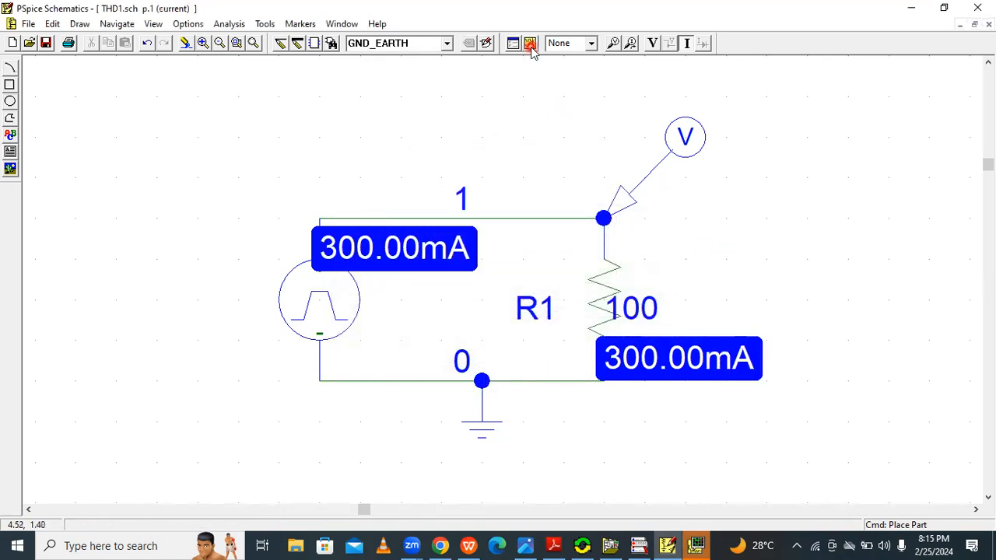
{"action": "left_click", "coordinate": [698, 545]}
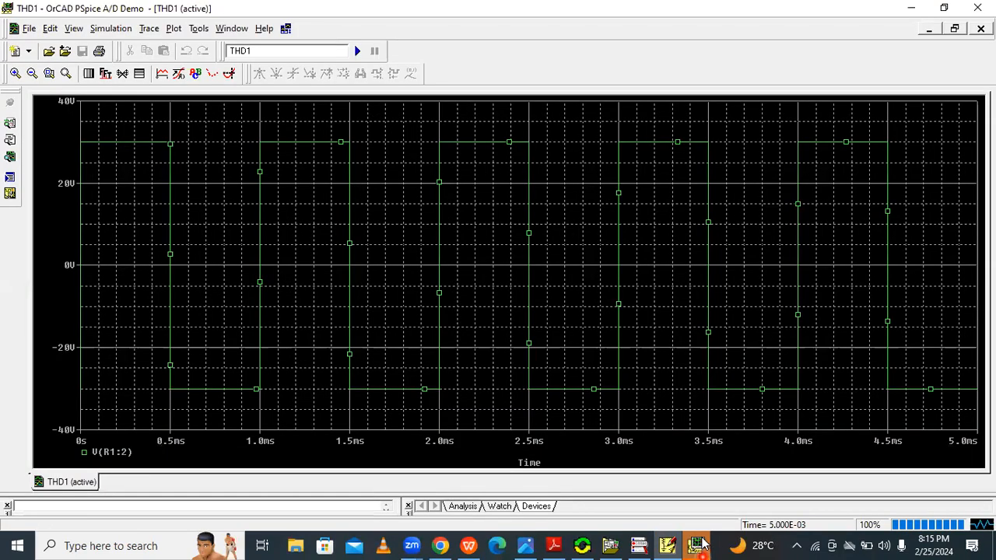
{"action": "right_click", "coordinate": [350, 186]}
{"action": "left_click", "coordinate": [374, 206]}
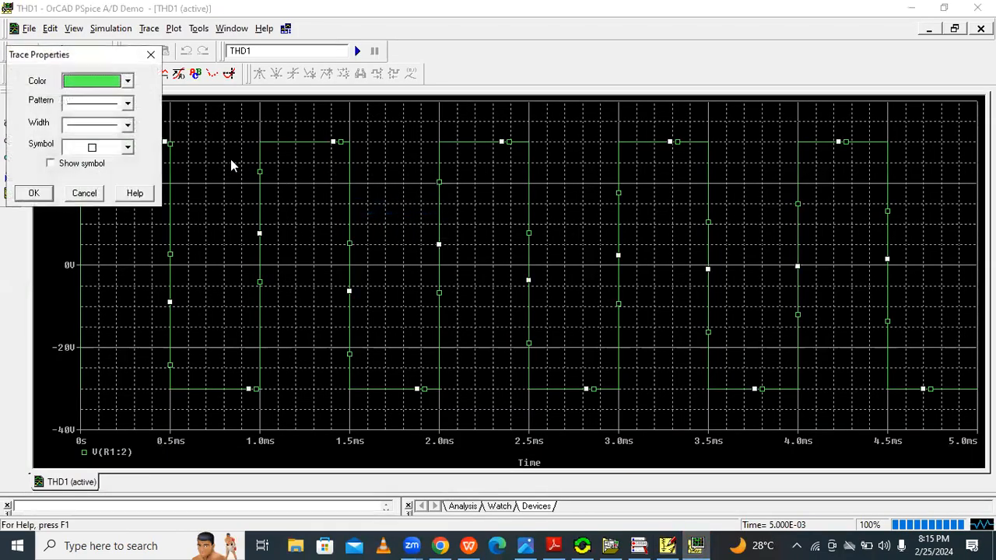
{"action": "left_click", "coordinate": [95, 126]}
{"action": "left_click", "coordinate": [100, 191]}
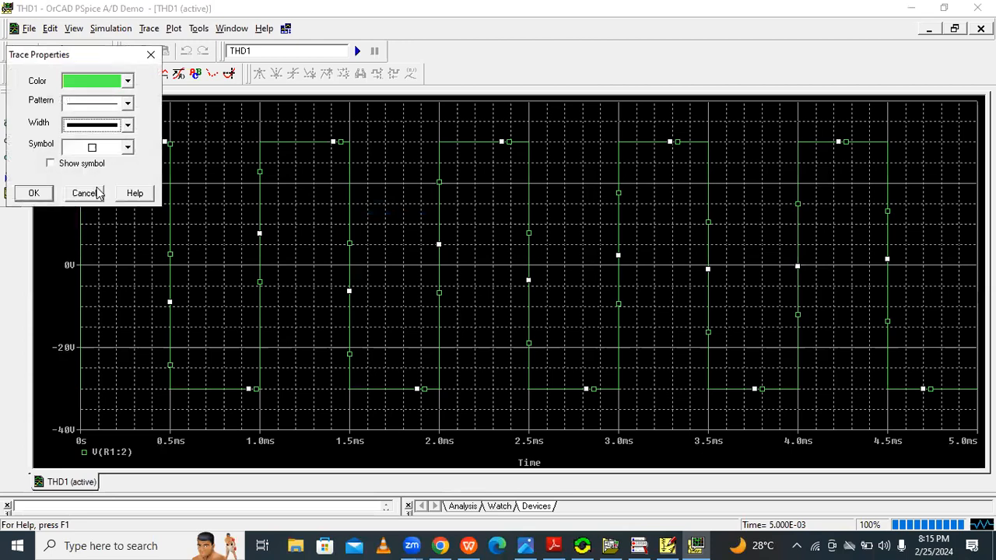
{"action": "left_click", "coordinate": [34, 193]}
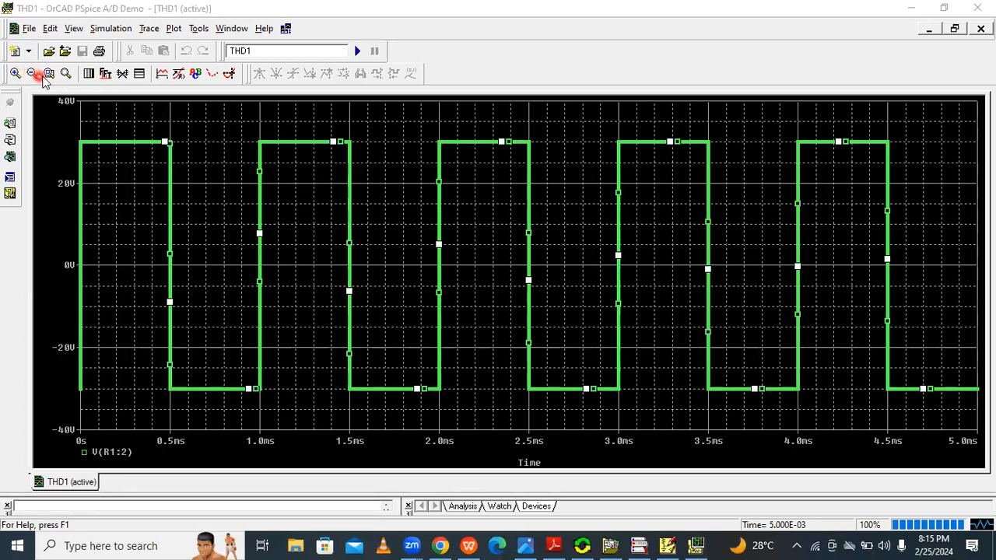
Display the Fourier transform of the V(R1:2) trace
{"action": "left_click", "coordinate": [107, 75]}
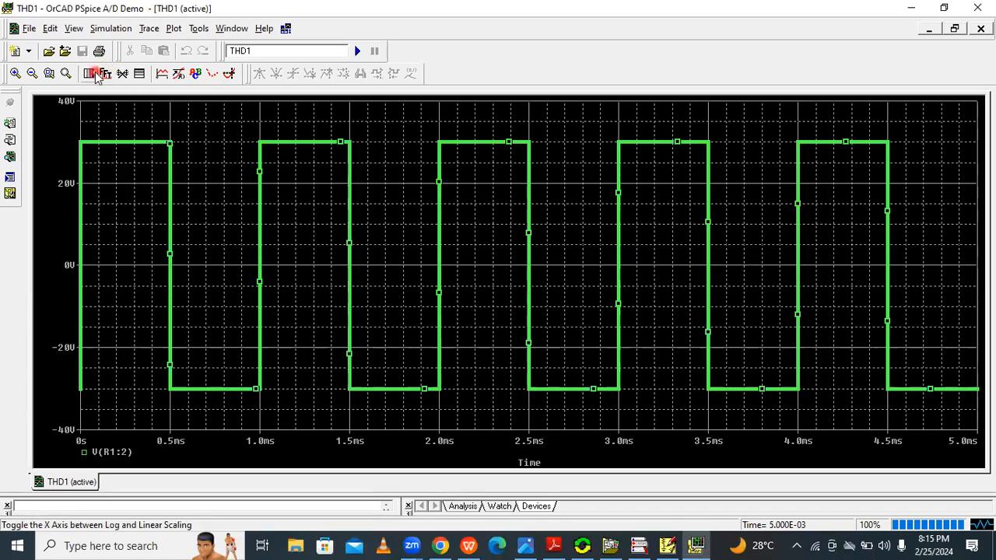
{"action": "left_click", "coordinate": [106, 74]}
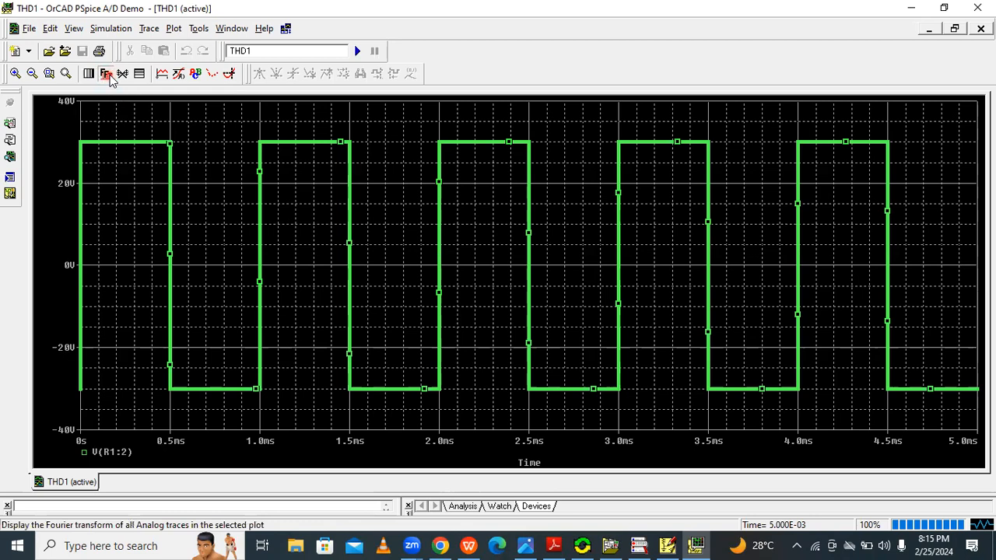
{"action": "left_click", "coordinate": [186, 313]}
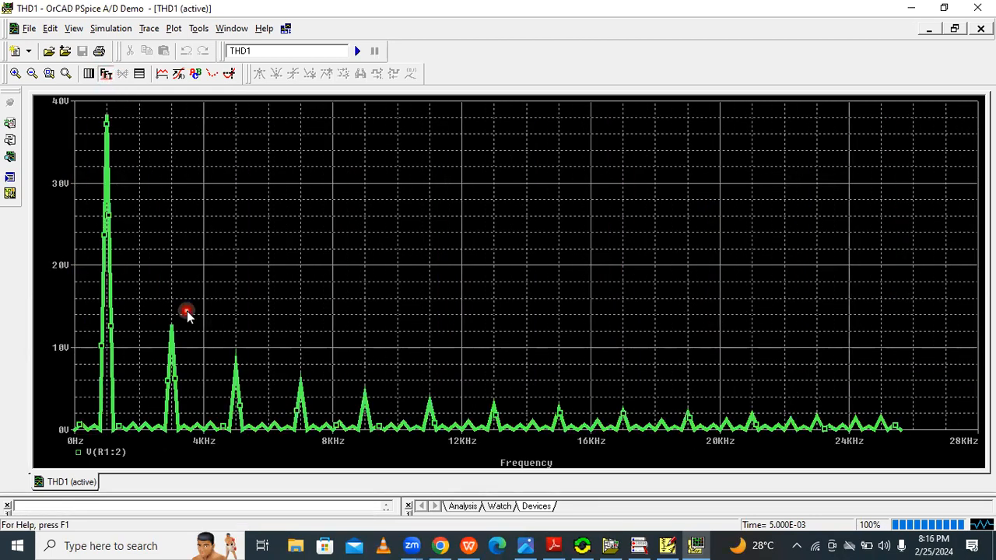
Turn on the probe cursor, place it on the spectrum's highest peak at 1 kHz, and label that point
{"action": "left_click", "coordinate": [110, 116]}
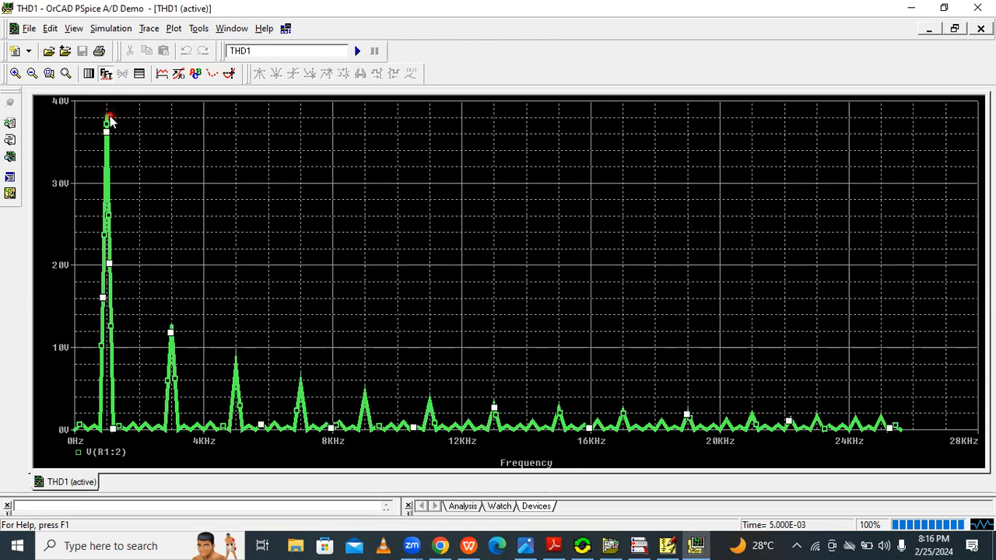
{"action": "left_click", "coordinate": [229, 73]}
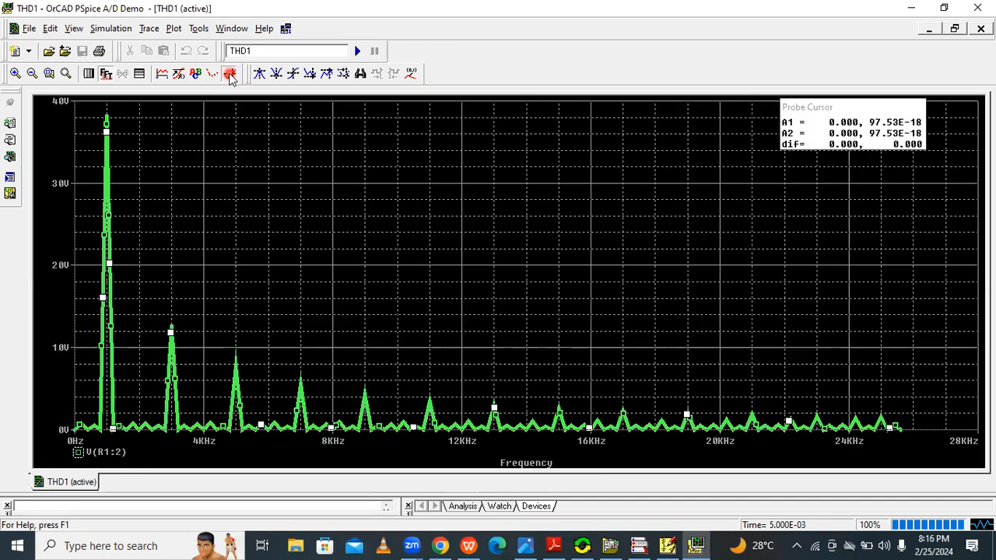
{"action": "left_click", "coordinate": [108, 123]}
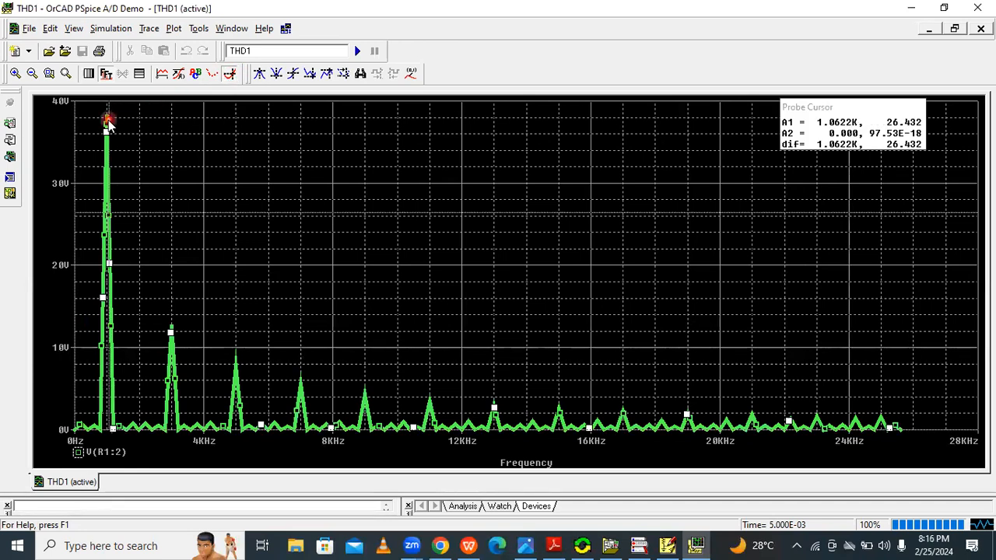
{"action": "mouse_move", "coordinate": [117, 131]}
{"action": "left_mouse_down"}
{"action": "mouse_move", "coordinate": [131, 135]}
{"action": "mouse_move", "coordinate": [105, 123]}
{"action": "left_mouse_up"}
{"action": "left_click", "coordinate": [259, 74]}
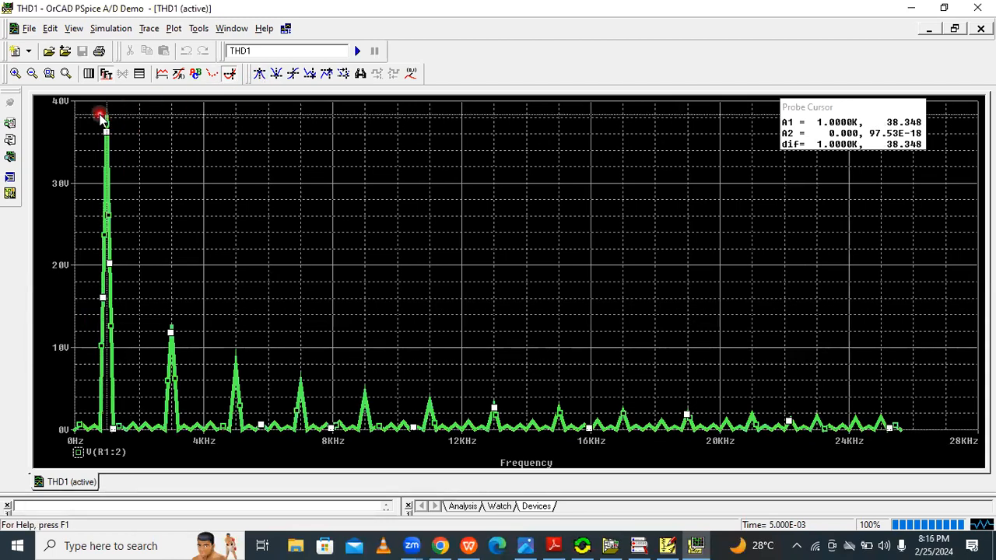
{"action": "left_click", "coordinate": [409, 73]}
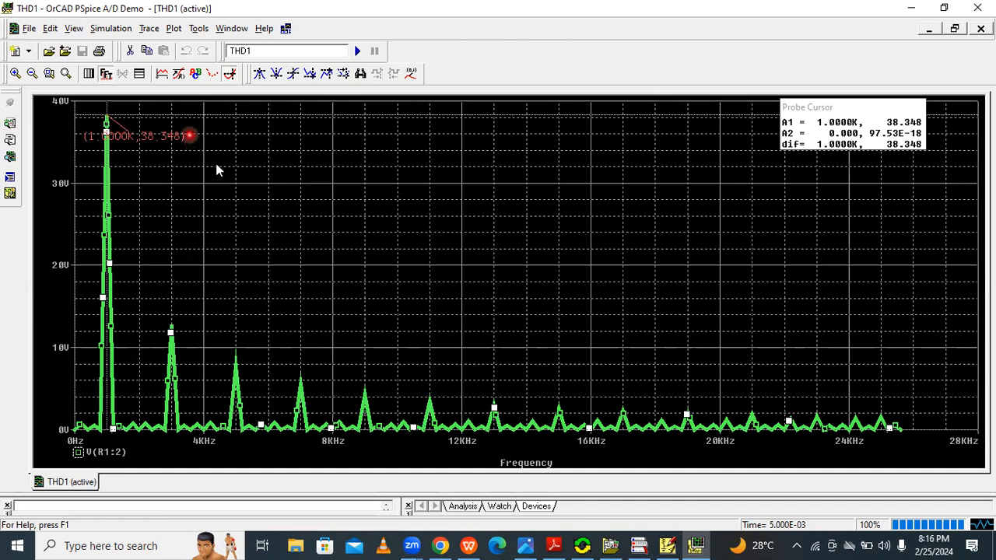
Check the calculated harmonic amplitudes on slide 4 of the WPS presentation and return to OrCAD PSpice A/D
{"action": "left_click", "coordinate": [468, 545]}
{"action": "scroll", "coordinate": [417, 387], "scroll_direction": "up", "scroll_amount": 2}
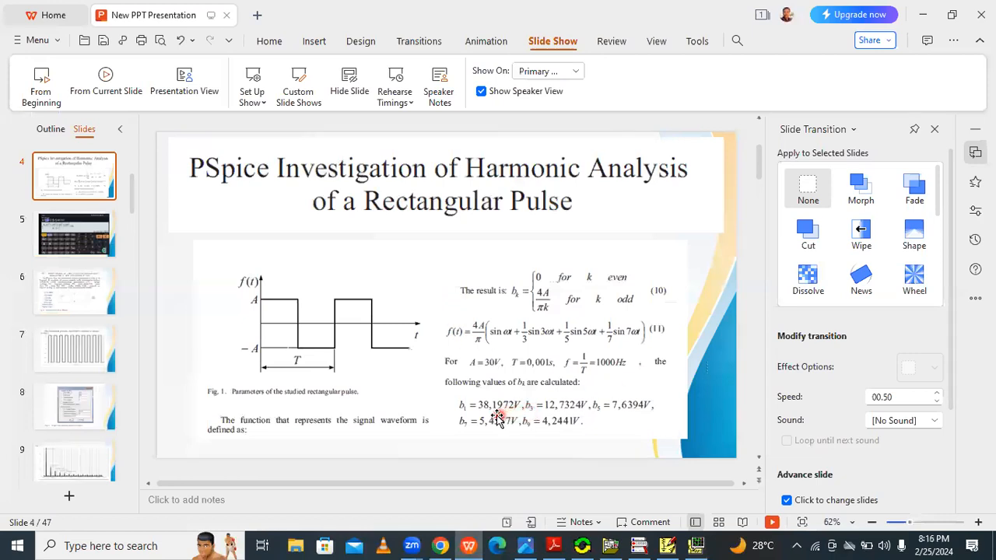
{"action": "left_click", "coordinate": [697, 546]}
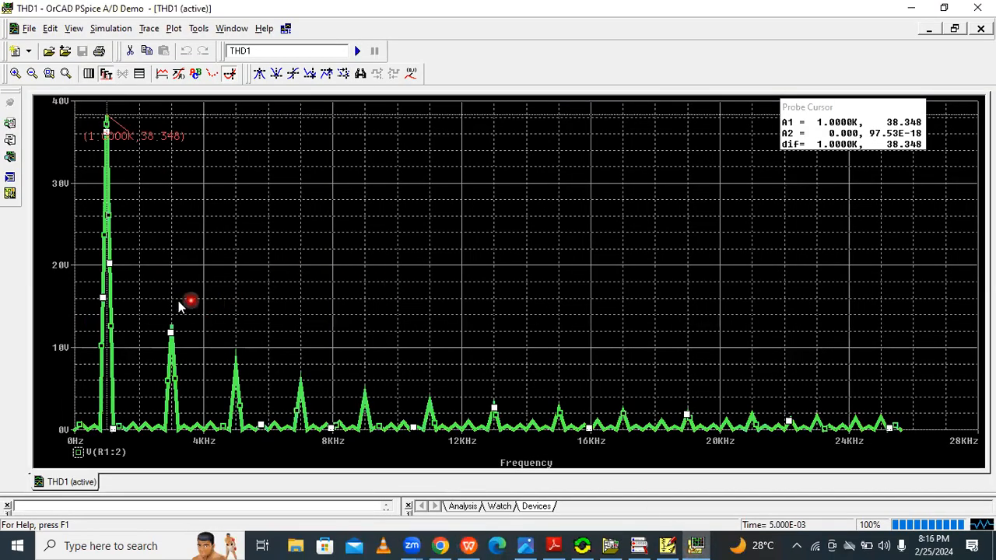
Place the cursor on the third-harmonic peak near 3 kHz and label its coordinates
{"action": "left_click", "coordinate": [169, 331]}
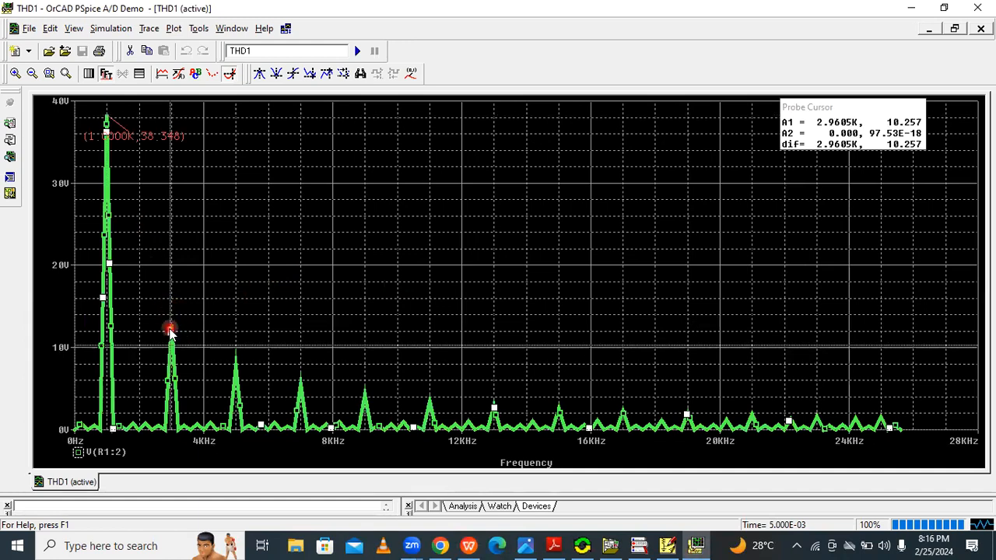
{"action": "left_click", "coordinate": [171, 326]}
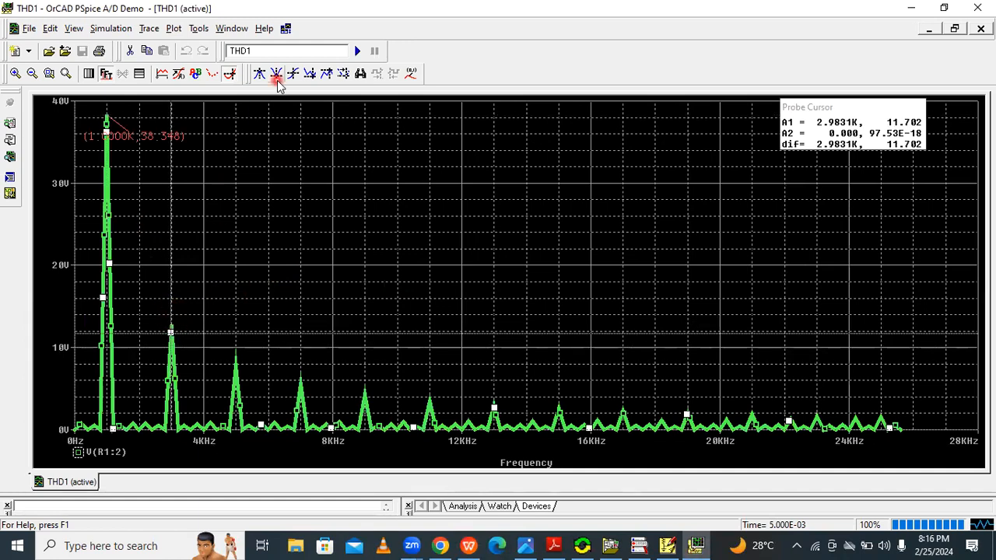
{"action": "left_click", "coordinate": [415, 75]}
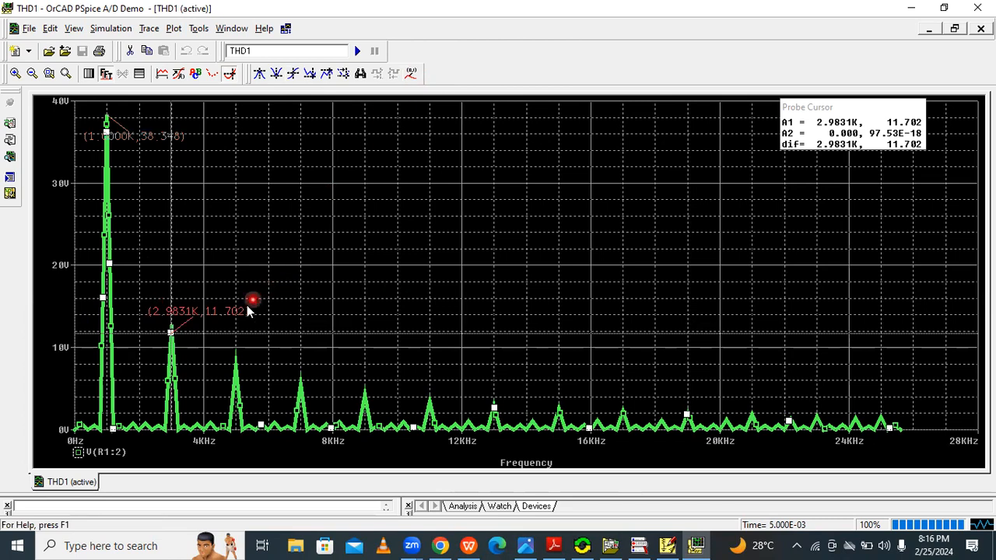
Place the cursor on the fifth-harmonic peak near 5 kHz and label its coordinates
{"action": "left_click", "coordinate": [237, 357]}
{"action": "left_click", "coordinate": [238, 357]}
{"action": "left_click", "coordinate": [239, 357]}
{"action": "left_click", "coordinate": [237, 357]}
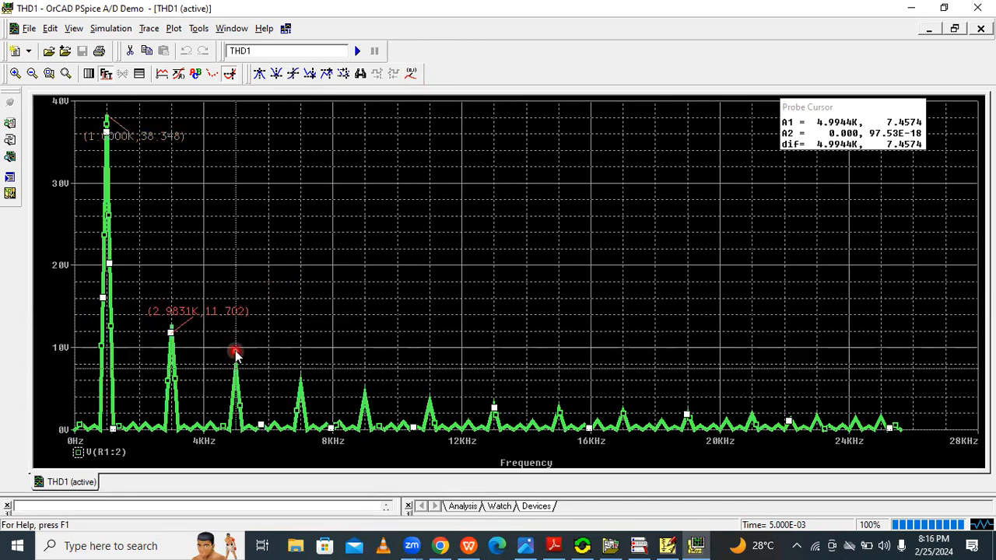
{"action": "left_click", "coordinate": [414, 74]}
Place the cursor on the seventh- and ninth-harmonic peaks near 7 kHz and 9 kHz and label the coordinates of each
{"action": "left_click", "coordinate": [302, 381]}
{"action": "left_click", "coordinate": [413, 73]}
{"action": "left_click", "coordinate": [365, 386]}
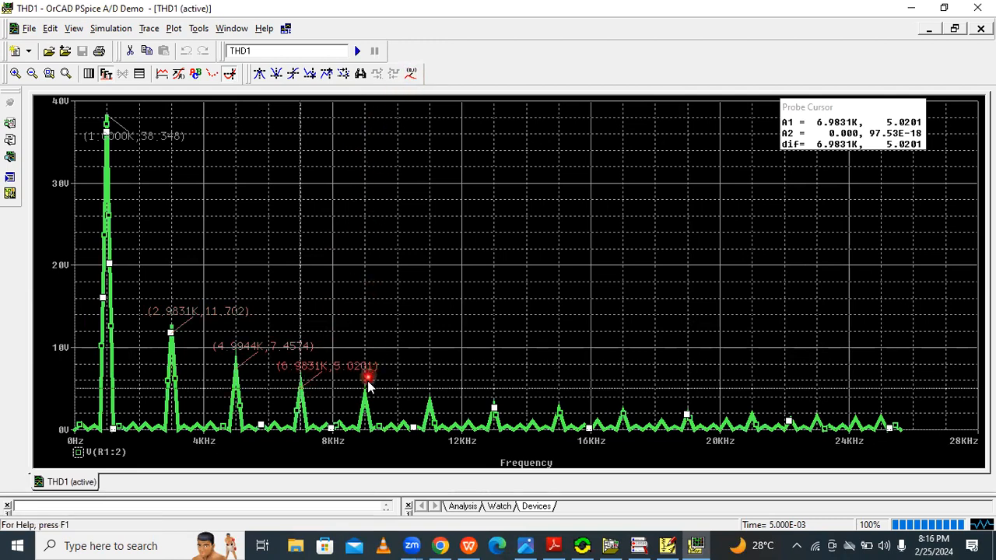
{"action": "left_click", "coordinate": [412, 73]}
Label the cursor coordinates on the 11th- and 13th-harmonic peaks near 11 kHz and 13 kHz
{"action": "left_click", "coordinate": [439, 374]}
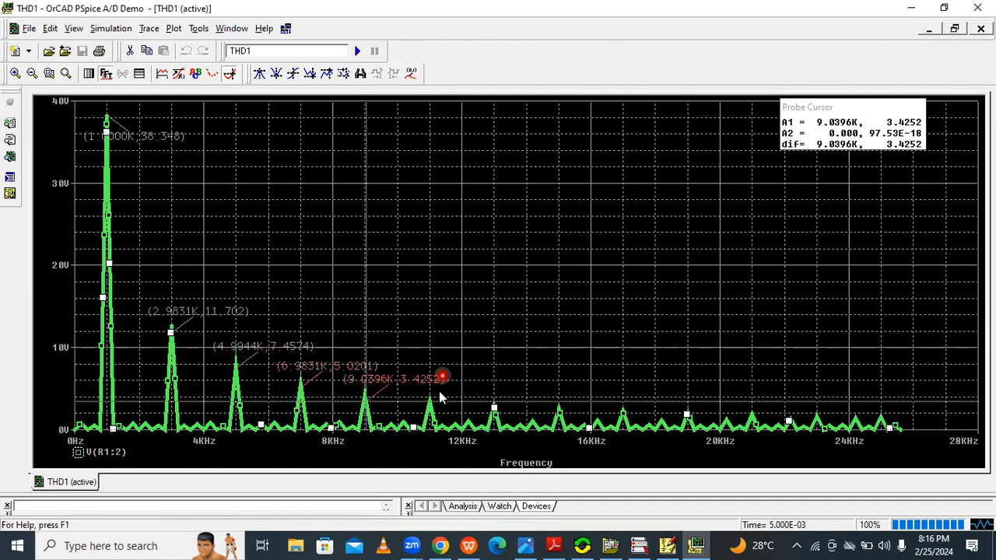
{"action": "left_click", "coordinate": [412, 73]}
{"action": "left_click", "coordinate": [493, 410]}
{"action": "left_click", "coordinate": [412, 73]}
{"action": "left_click", "coordinate": [591, 272]}
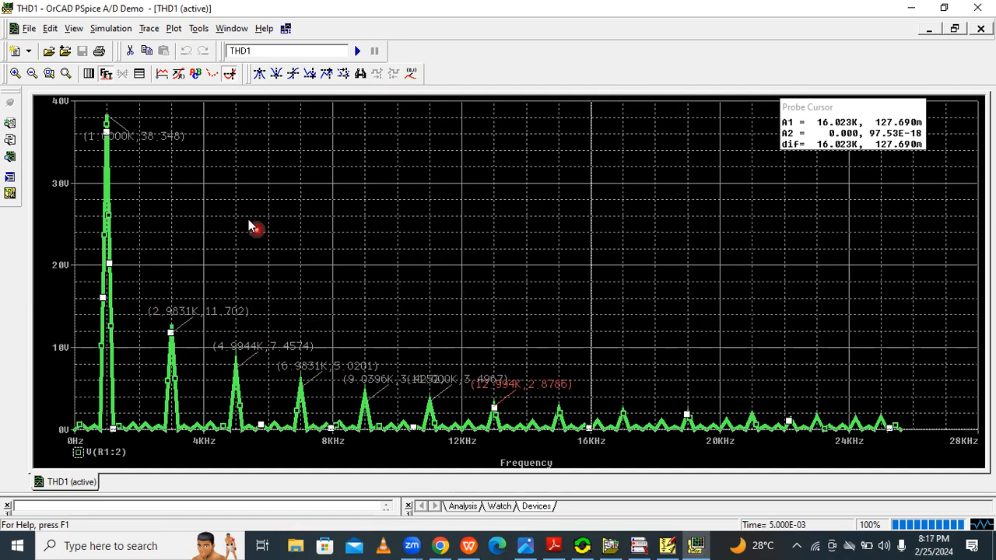
Open the simulation output file and examine the Fourier components table and total harmonic distortion of V(1)
{"action": "left_click", "coordinate": [13, 139]}
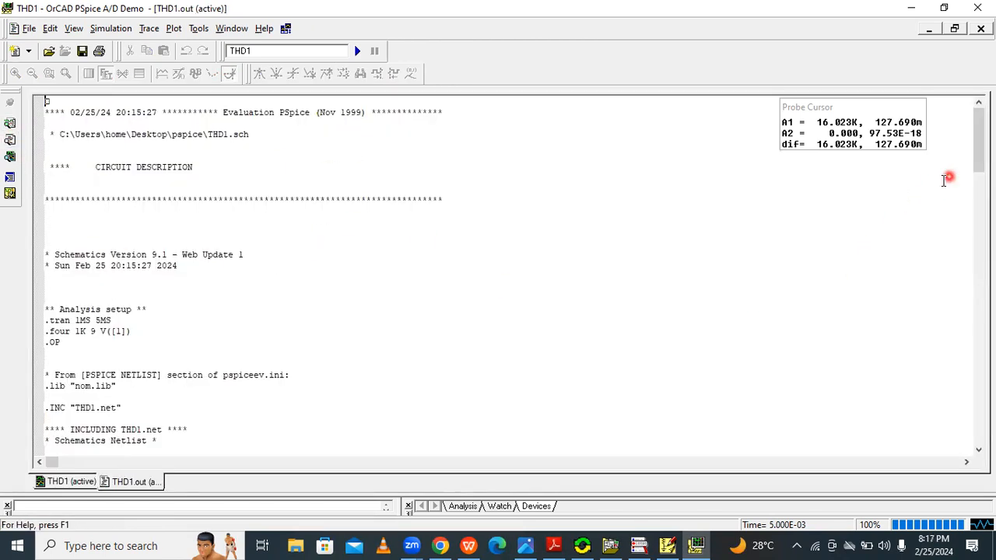
{"action": "left_click_drag", "start_coordinate": [975, 159], "coordinate": [993, 421]}
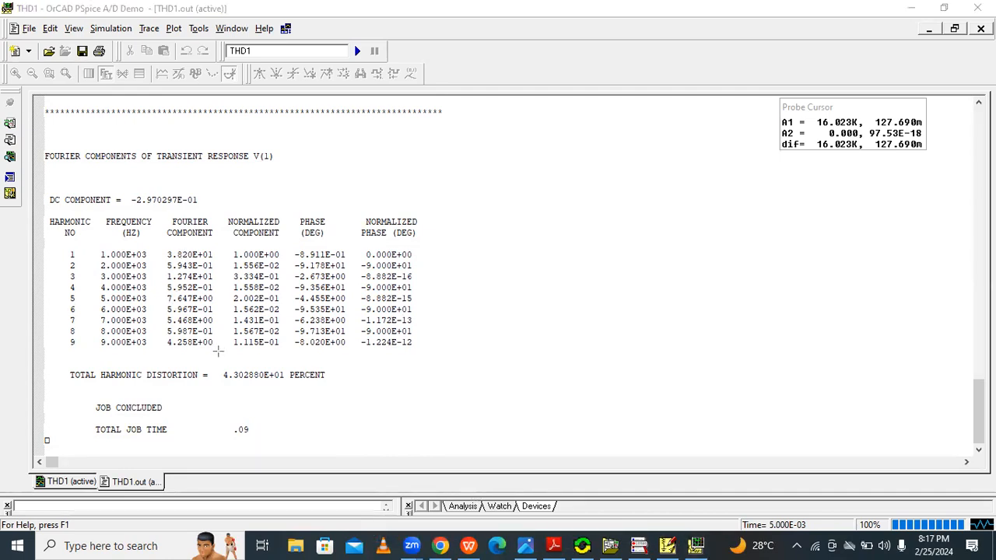
{"action": "left_click_drag", "start_coordinate": [56, 354], "coordinate": [355, 402]}
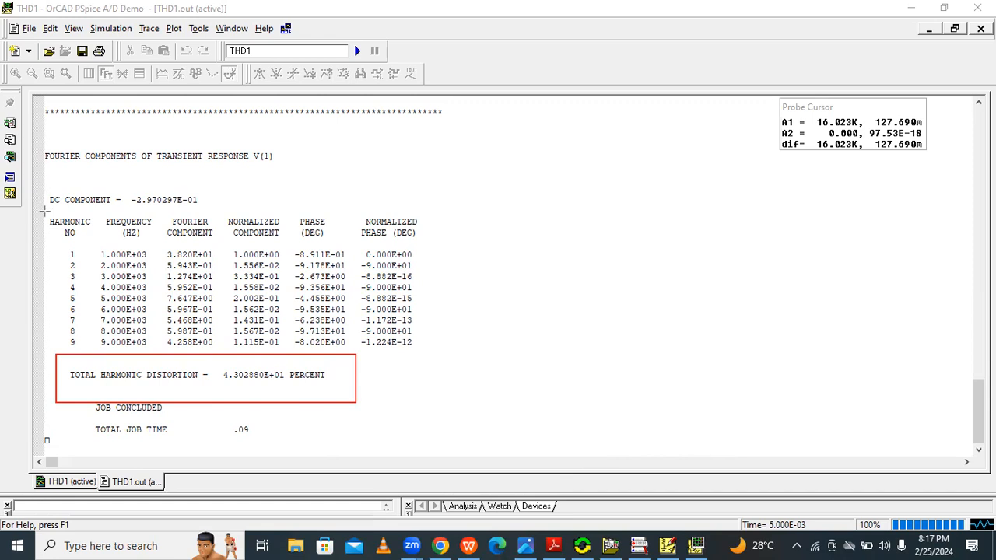
{"action": "mouse_move", "coordinate": [44, 210]}
{"action": "left_mouse_down"}
{"action": "mouse_move", "coordinate": [187, 375]}
{"action": "mouse_move", "coordinate": [395, 380]}
{"action": "mouse_move", "coordinate": [441, 354]}
{"action": "left_mouse_up"}
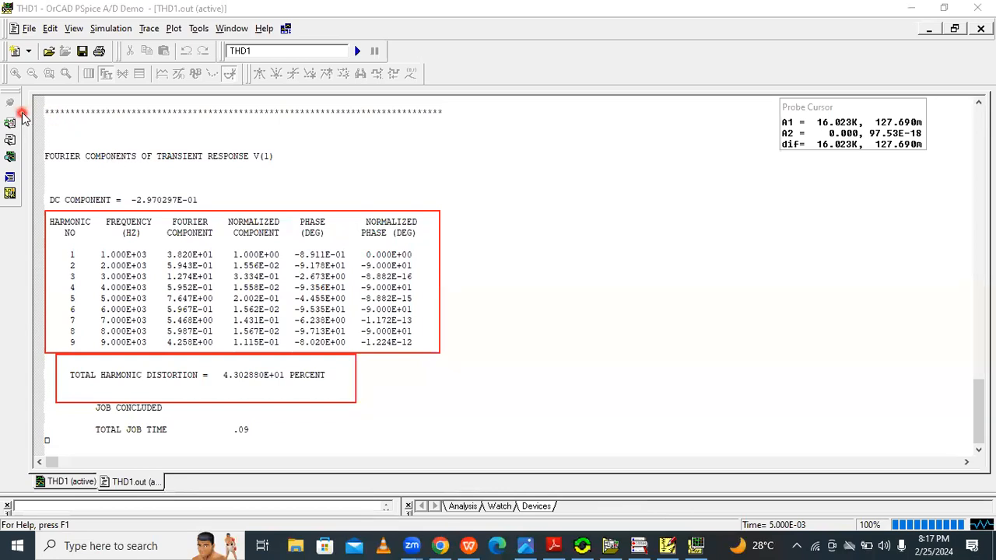
Switch to the THD1 circuit in PSpice Schematics and turn off its bias voltage and bias current displays
{"action": "left_click", "coordinate": [912, 10]}
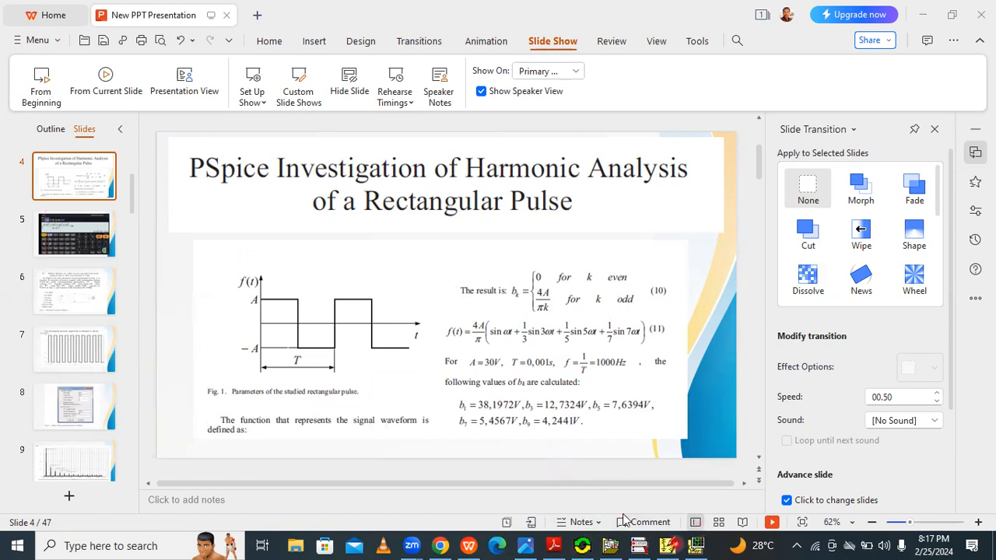
{"action": "left_click", "coordinate": [681, 542]}
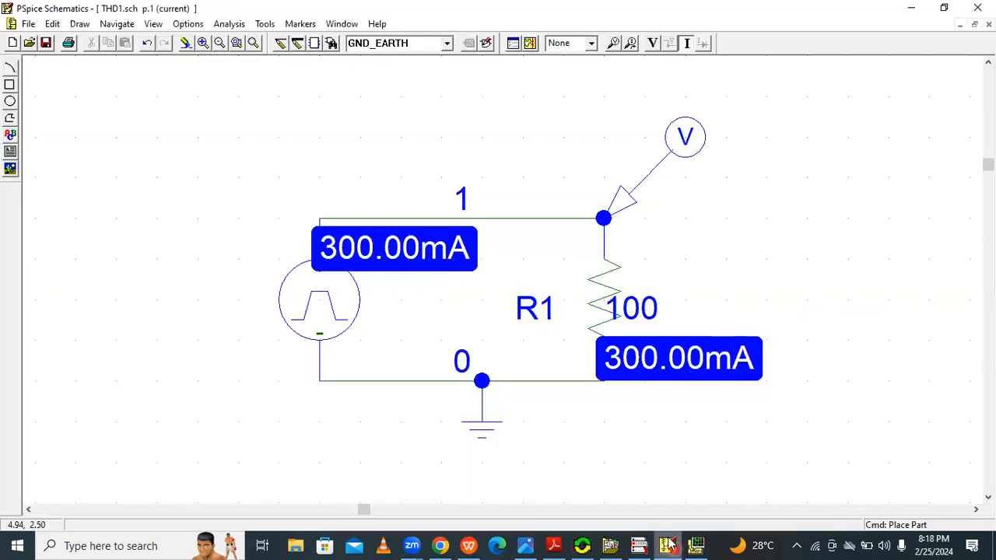
{"action": "left_click", "coordinate": [652, 45]}
{"action": "left_click", "coordinate": [685, 44]}
{"action": "left_click", "coordinate": [685, 44]}
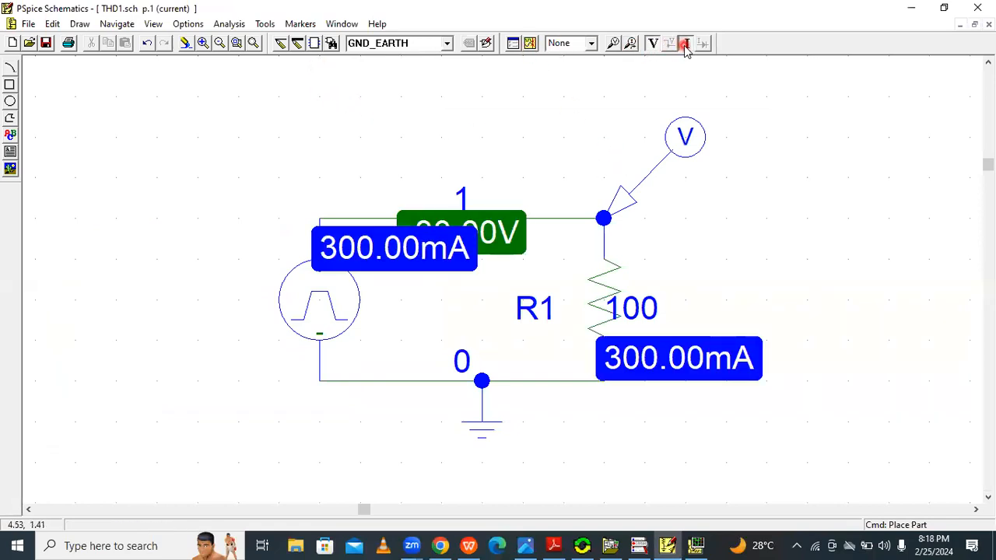
{"action": "left_click", "coordinate": [685, 45]}
{"action": "left_click", "coordinate": [653, 44]}
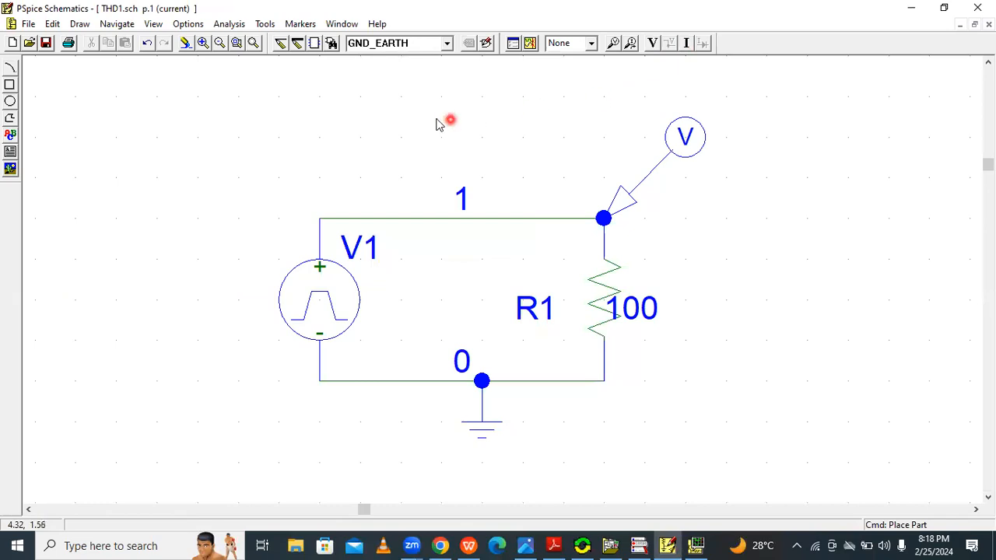
Check the VPULSE part in the part browser and review the pulse attributes of source V1 without changing them
{"action": "left_click", "coordinate": [332, 44]}
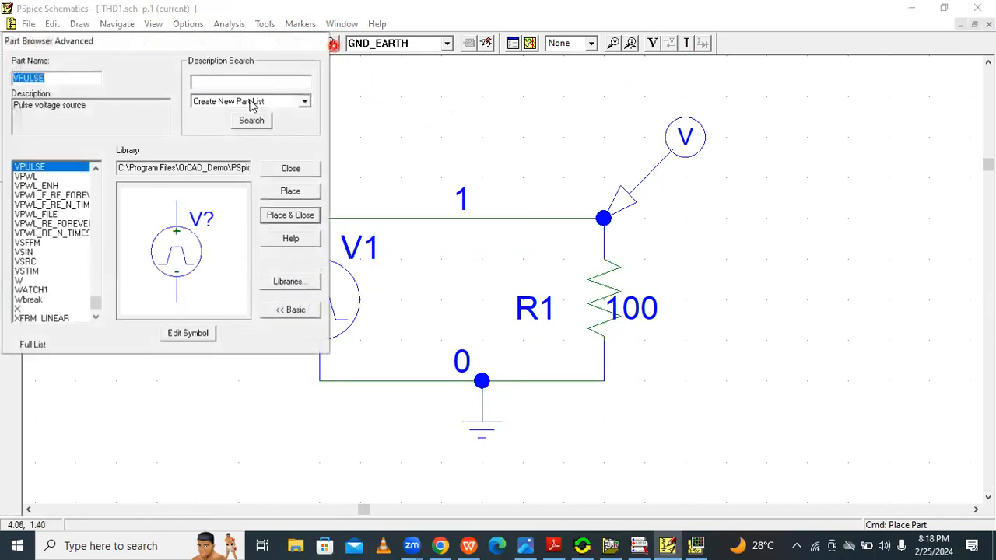
{"action": "left_click", "coordinate": [307, 169]}
{"action": "double_click", "coordinate": [325, 312]}
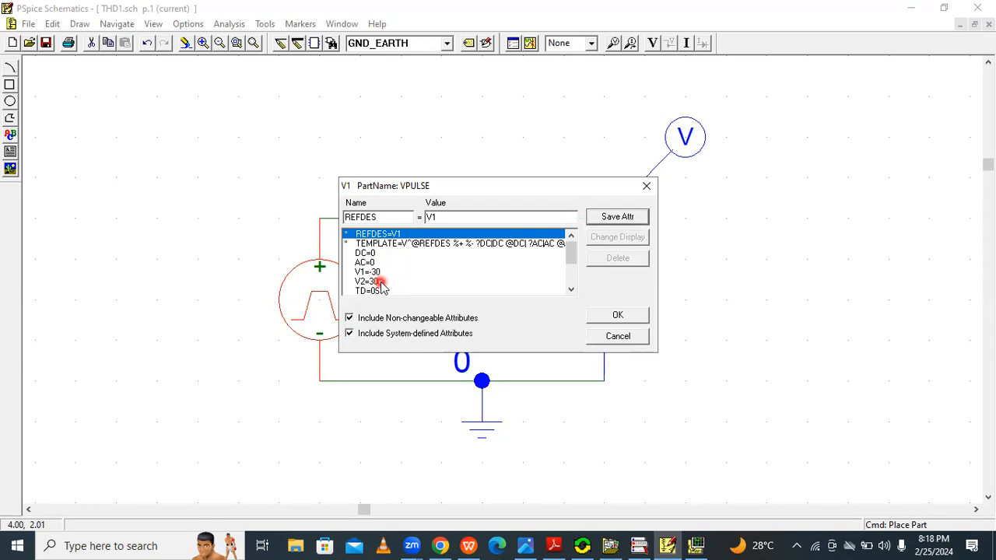
{"action": "left_click", "coordinate": [571, 289]}
{"action": "left_click", "coordinate": [571, 290]}
{"action": "left_click", "coordinate": [571, 290]}
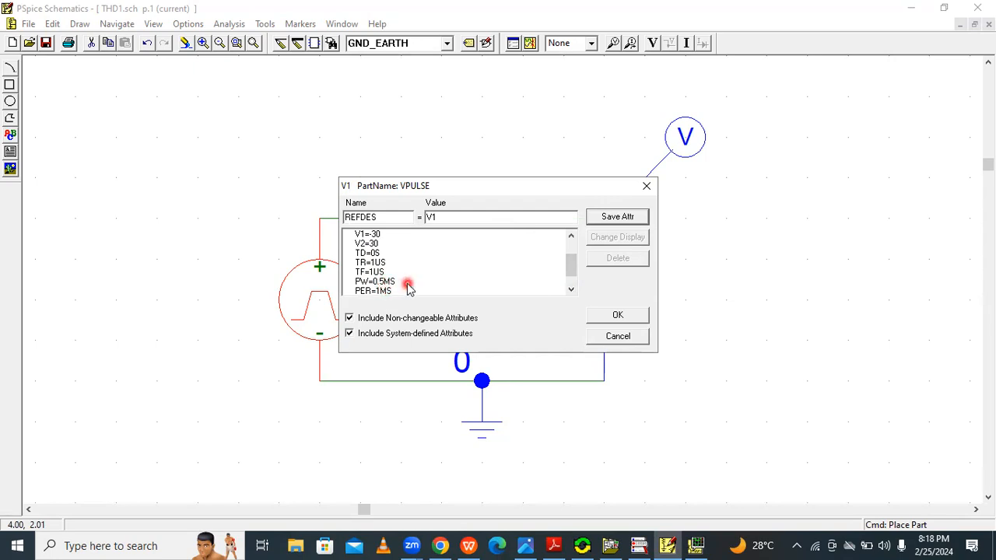
{"action": "left_click", "coordinate": [571, 290]}
{"action": "left_click", "coordinate": [571, 290]}
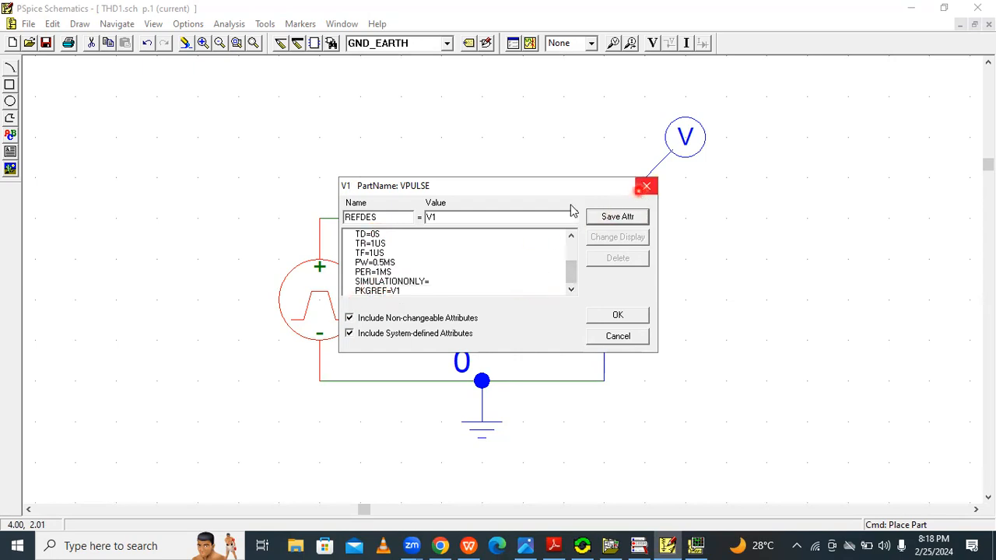
{"action": "left_click_drag", "start_coordinate": [571, 273], "coordinate": [477, 294]}
{"action": "left_click", "coordinate": [571, 290]}
{"action": "left_click", "coordinate": [571, 289]}
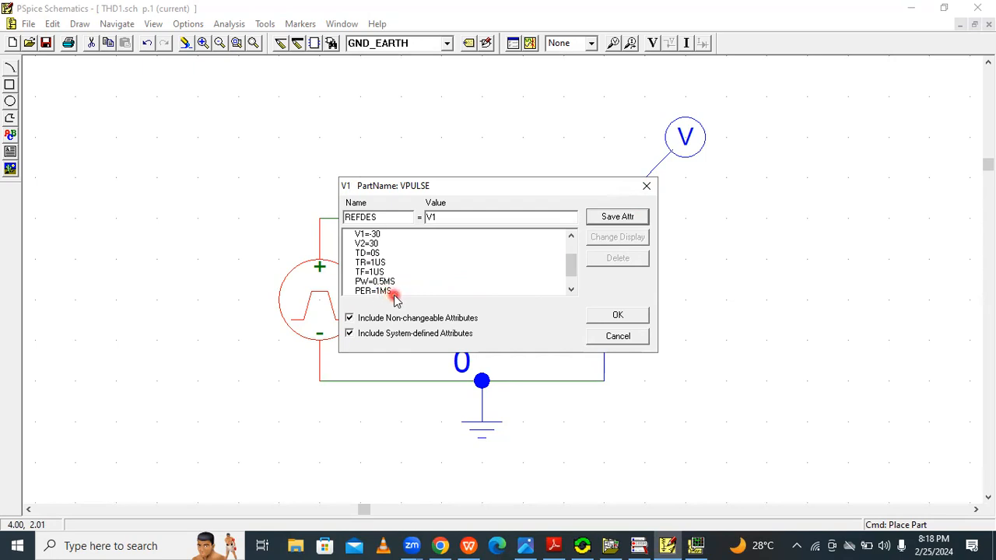
{"action": "left_click", "coordinate": [571, 290]}
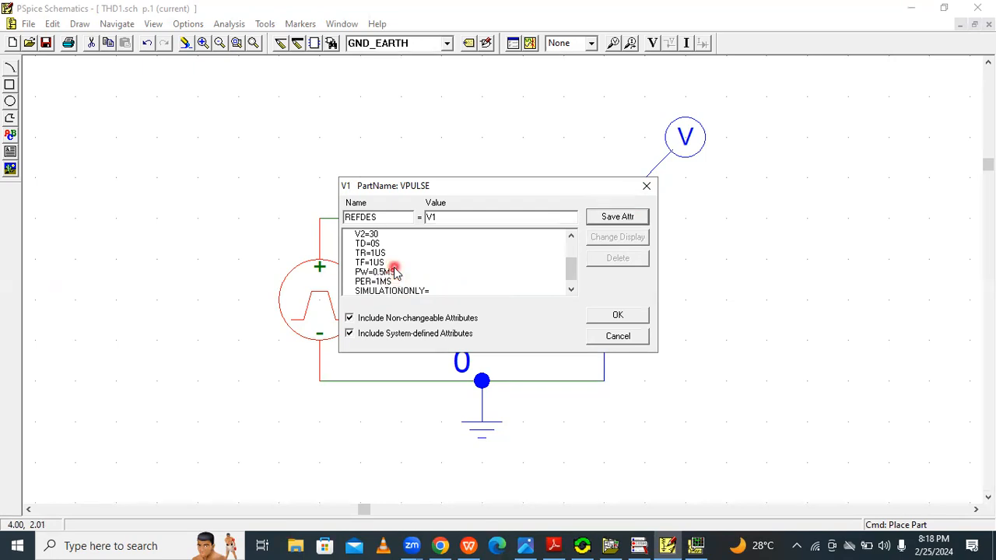
{"action": "left_click", "coordinate": [645, 186]}
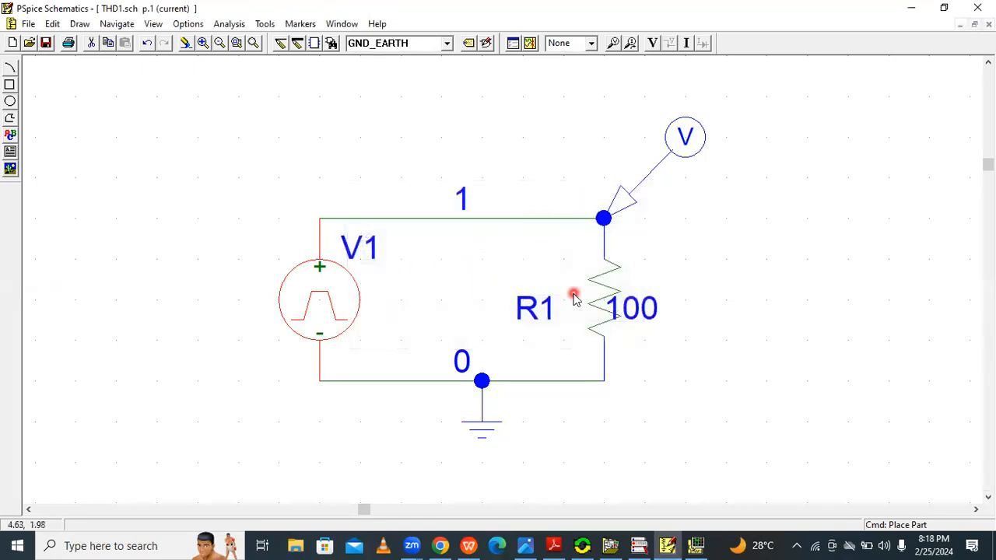
Check the net labels on the circuit's upper wire and lower ground wire
{"action": "double_click", "coordinate": [461, 220]}
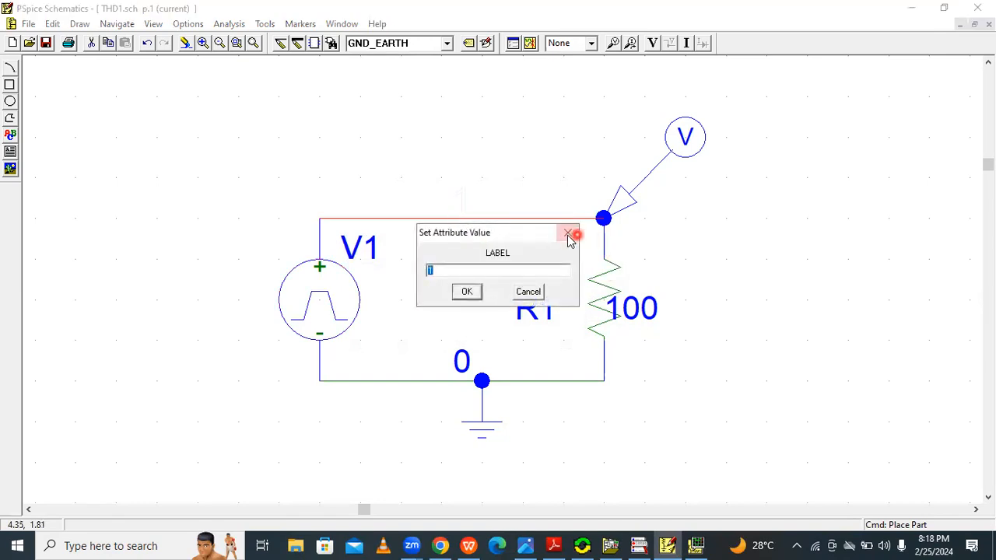
{"action": "left_click", "coordinate": [571, 231]}
{"action": "double_click", "coordinate": [409, 381]}
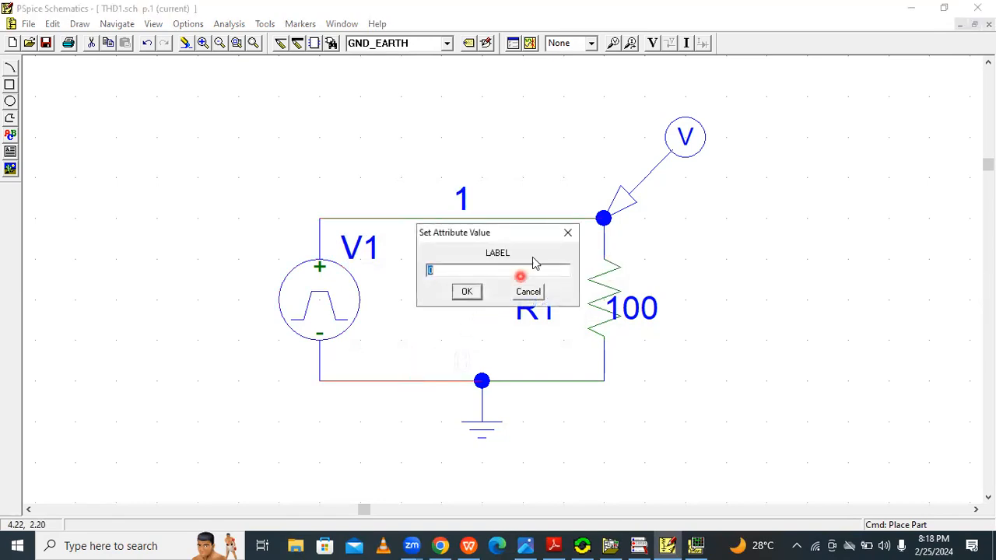
{"action": "left_click", "coordinate": [529, 288]}
Review and accept the transient and Fourier analysis settings, and rerun the simulation
{"action": "left_click", "coordinate": [227, 24]}
{"action": "left_click", "coordinate": [260, 92]}
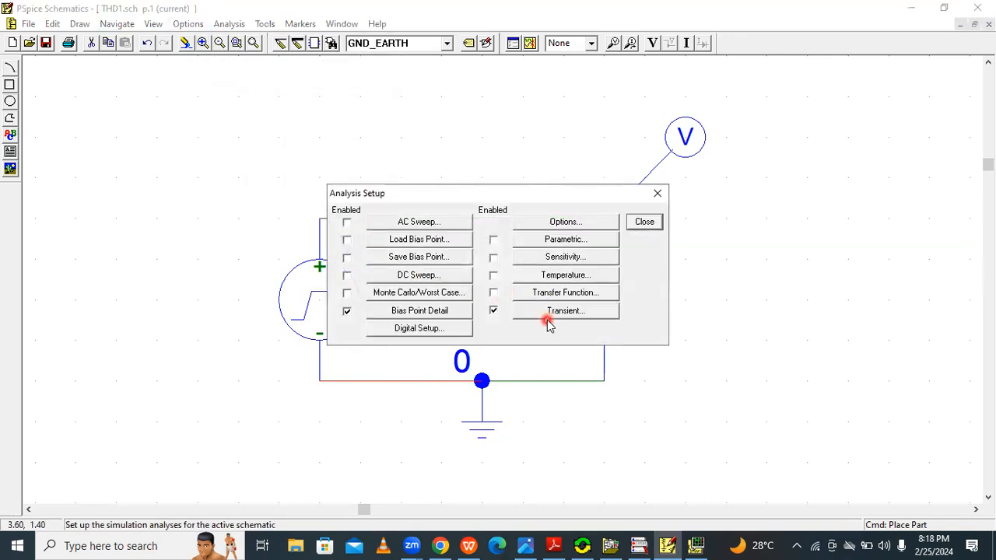
{"action": "left_click", "coordinate": [551, 311]}
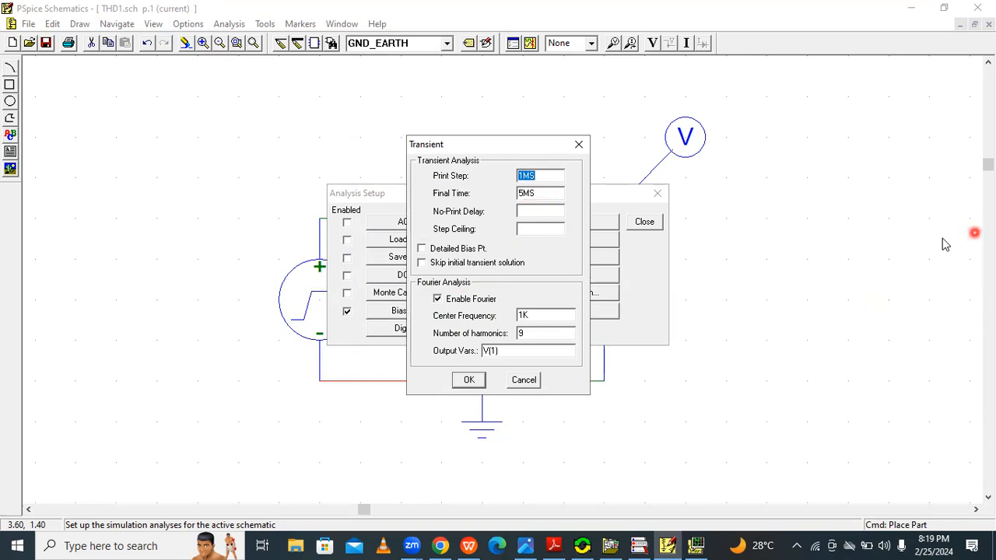
{"action": "left_click", "coordinate": [427, 291]}
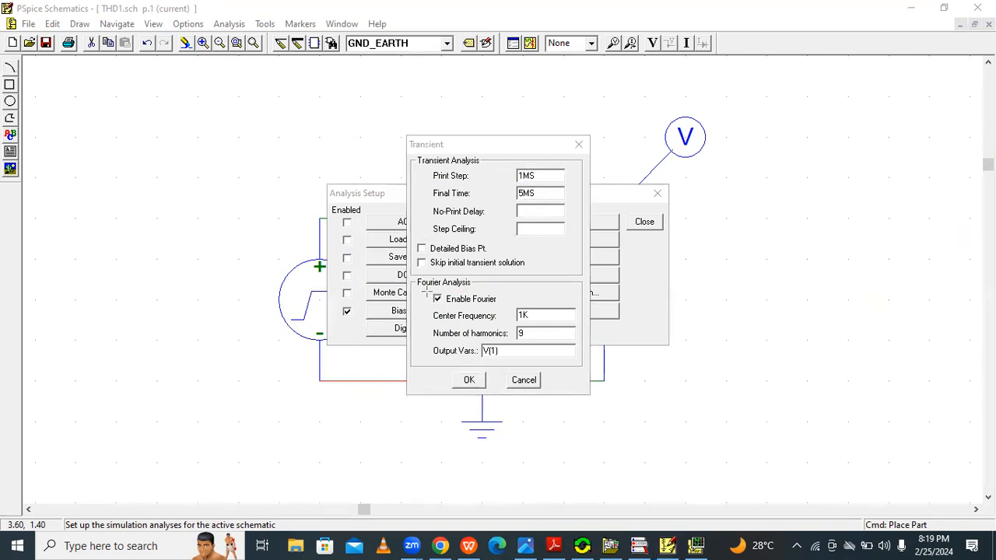
{"action": "mouse_move", "coordinate": [426, 291]}
{"action": "left_mouse_down"}
{"action": "mouse_move", "coordinate": [451, 311]}
{"action": "mouse_move", "coordinate": [511, 312]}
{"action": "left_mouse_up"}
{"action": "left_click", "coordinate": [473, 381]}
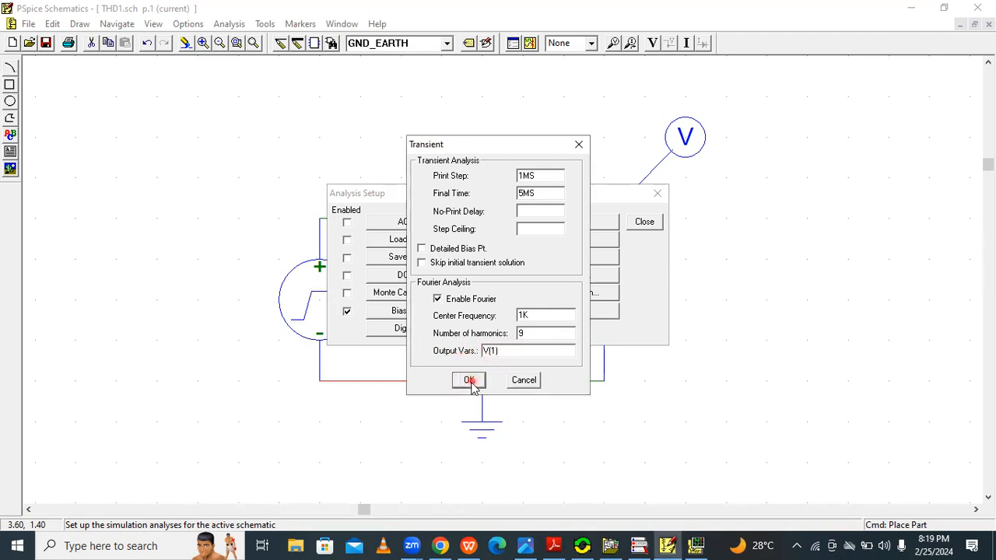
{"action": "left_click", "coordinate": [640, 223]}
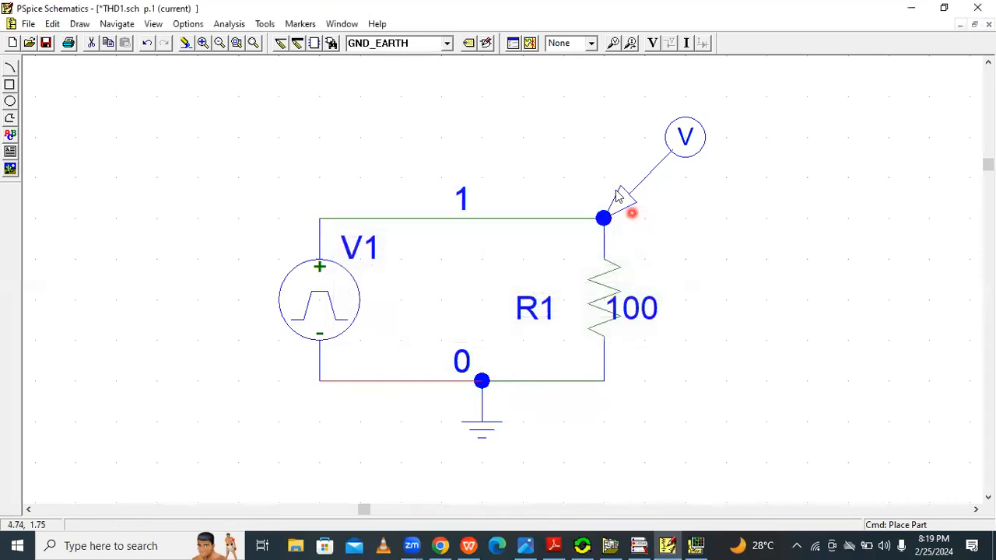
{"action": "left_click", "coordinate": [529, 43]}
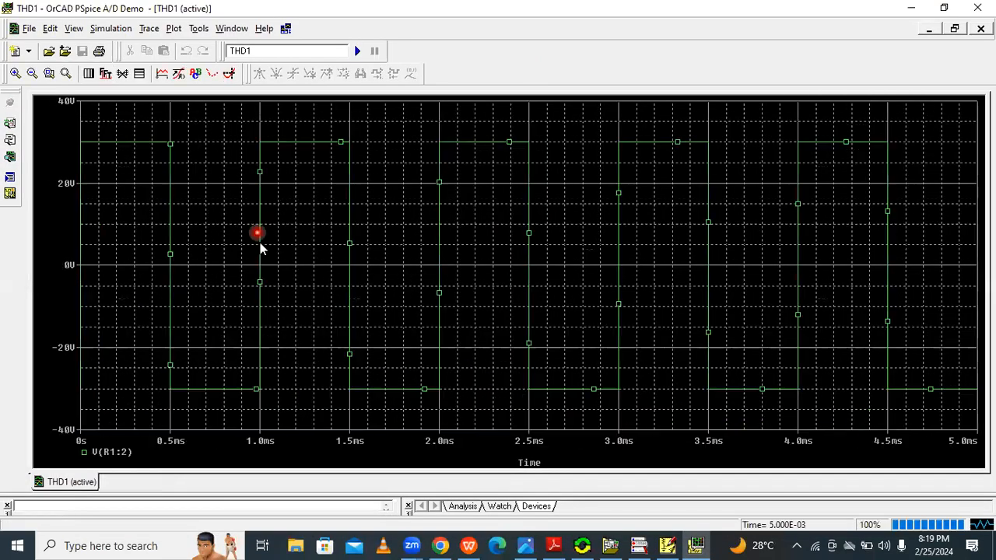
Set a thicker line width for the V(R1:2) waveform trace in the simulation plot
{"action": "right_click", "coordinate": [168, 187]}
{"action": "left_click", "coordinate": [187, 208]}
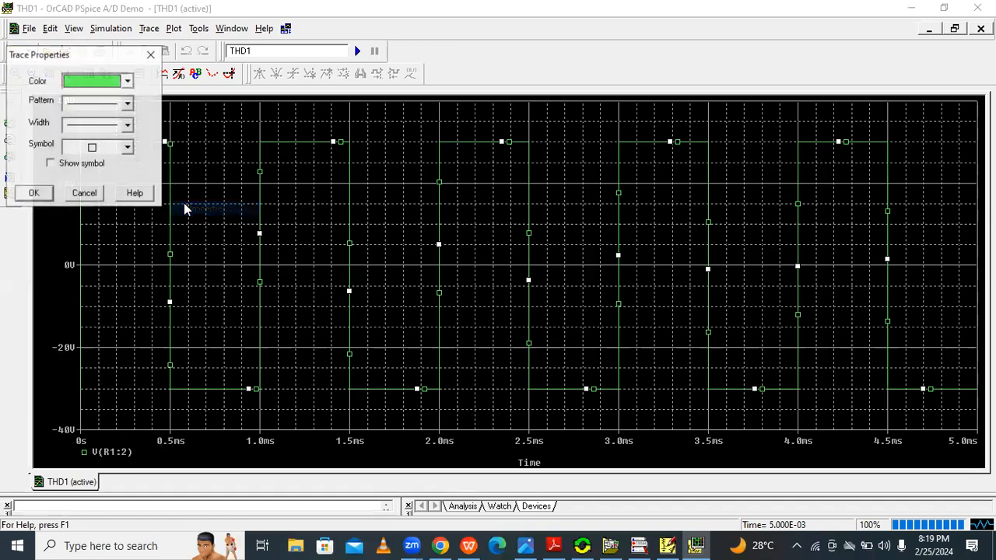
{"action": "left_click", "coordinate": [87, 127]}
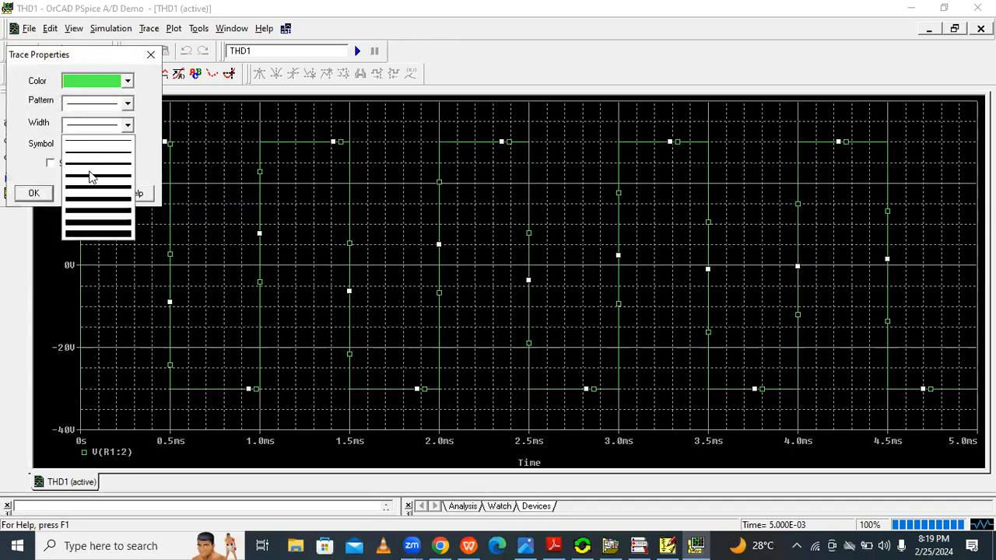
{"action": "left_click", "coordinate": [93, 184]}
{"action": "left_click", "coordinate": [34, 193]}
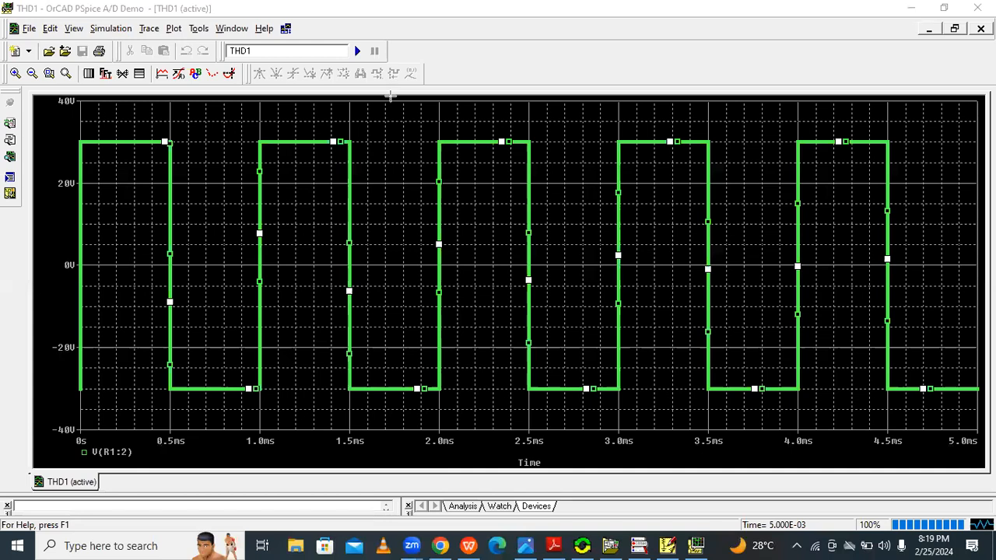
Convert the V(R1:2) time waveform to its Fourier spectrum and select the spectrum trace at the 1 kHz peak
{"action": "mouse_move", "coordinate": [68, 56]}
{"action": "left_mouse_down"}
{"action": "mouse_move", "coordinate": [151, 90]}
{"action": "mouse_move", "coordinate": [141, 94]}
{"action": "left_mouse_up"}
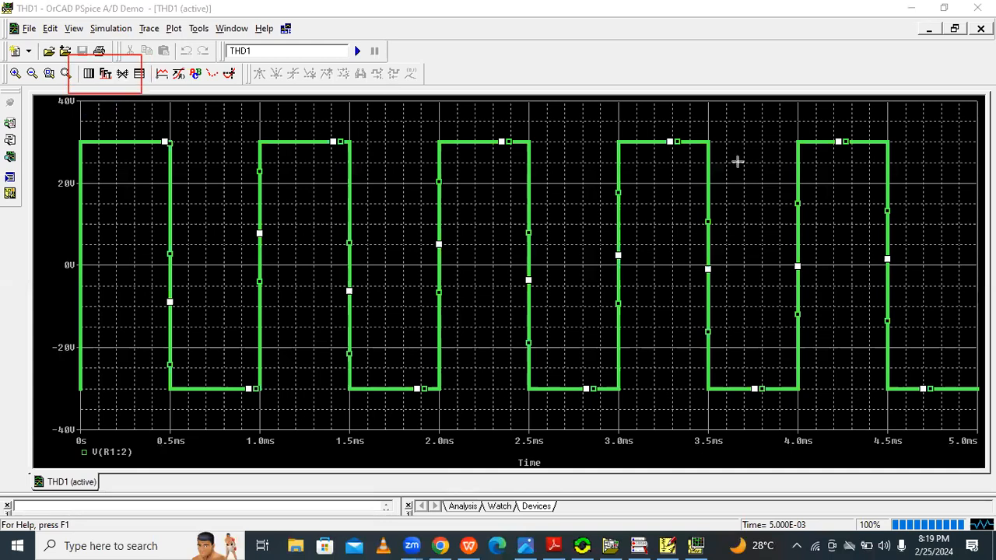
{"action": "left_click", "coordinate": [105, 73]}
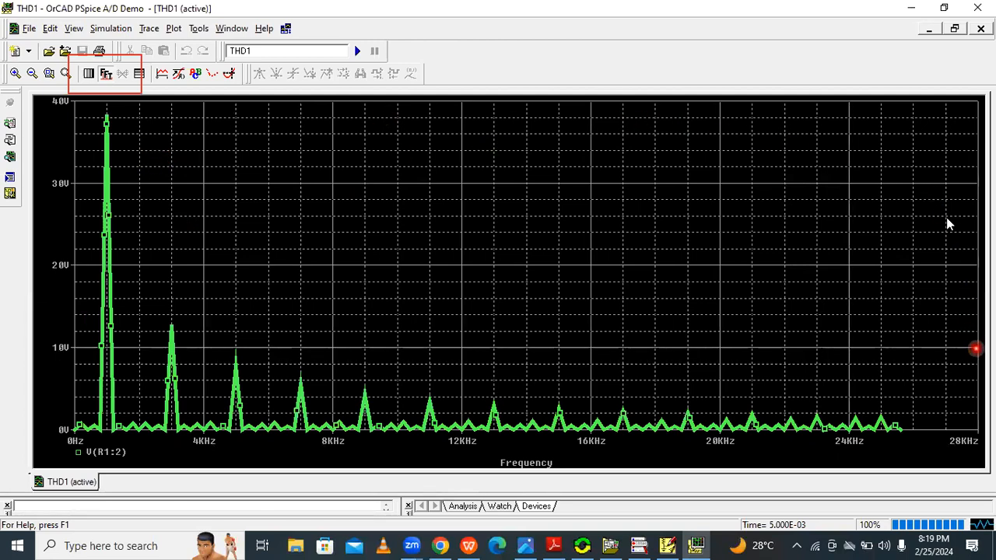
{"action": "left_click", "coordinate": [106, 118]}
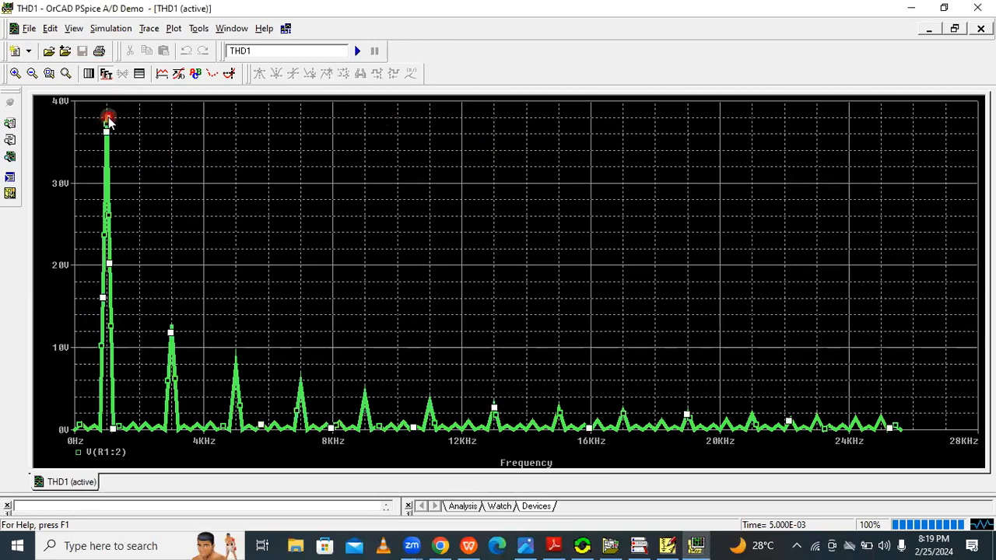
Turn on the probe cursor, place it near the 1 kHz peak of the spectrum, and label that point
{"action": "left_click", "coordinate": [230, 74]}
{"action": "left_click", "coordinate": [108, 120]}
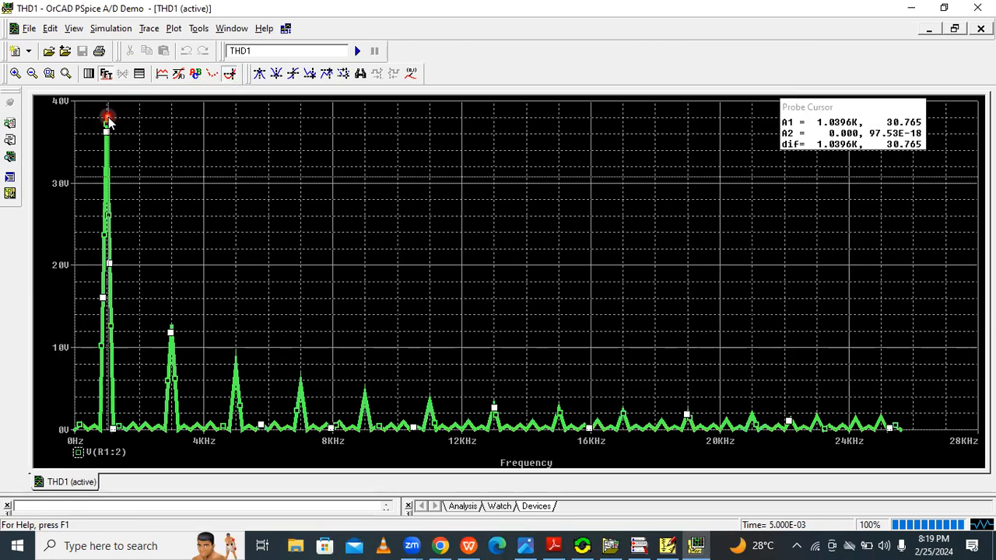
{"action": "left_click", "coordinate": [106, 117]}
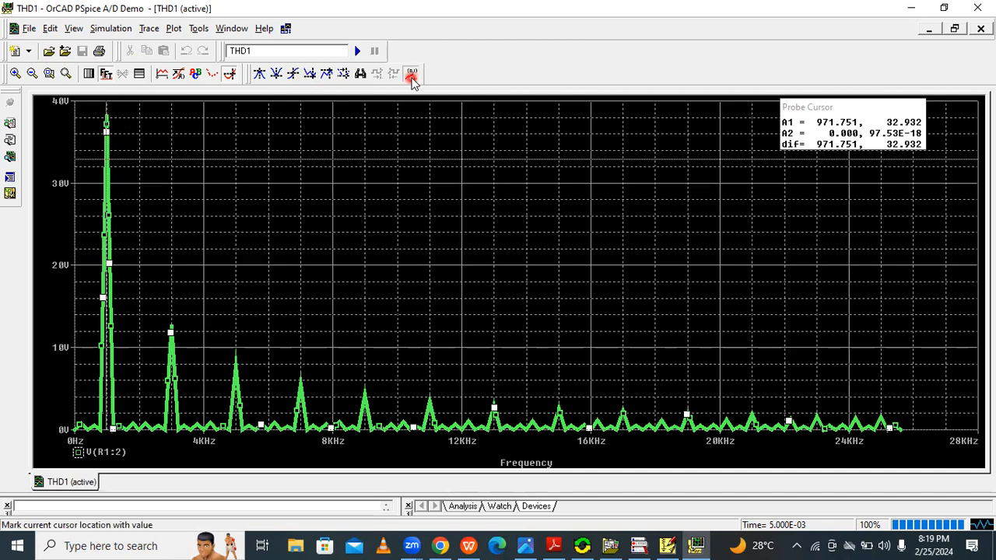
{"action": "left_click", "coordinate": [411, 77]}
Place the probe cursor near the 3 kHz and 5 kHz peaks of the spectrum and label each point with its coordinates
{"action": "left_click", "coordinate": [171, 329]}
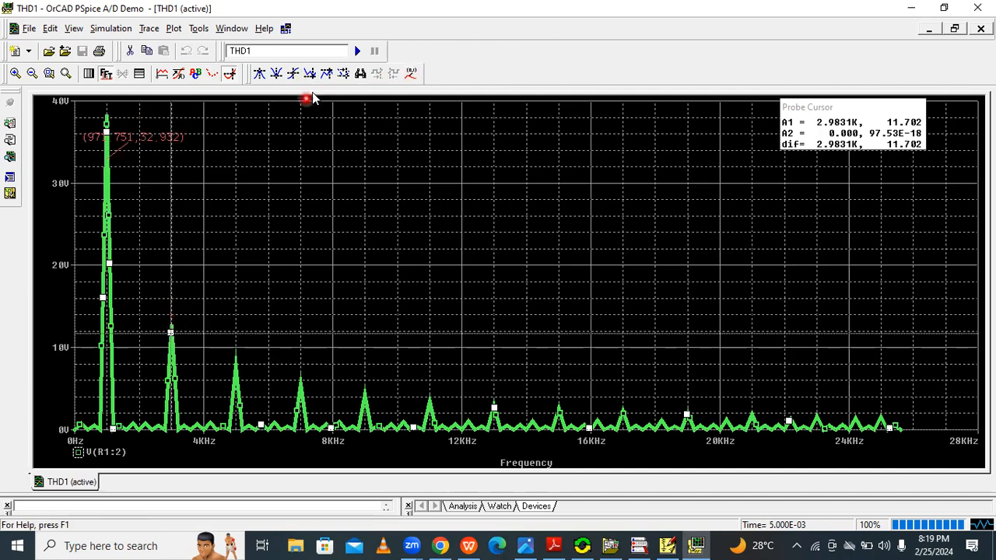
{"action": "left_click", "coordinate": [411, 73]}
{"action": "left_click", "coordinate": [237, 362]}
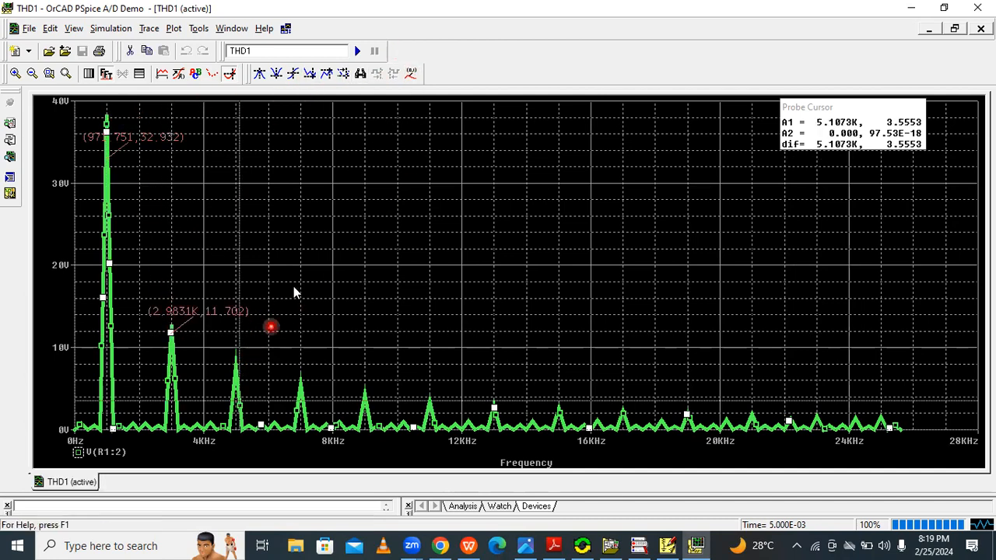
{"action": "left_click", "coordinate": [234, 365]}
{"action": "left_click", "coordinate": [238, 363]}
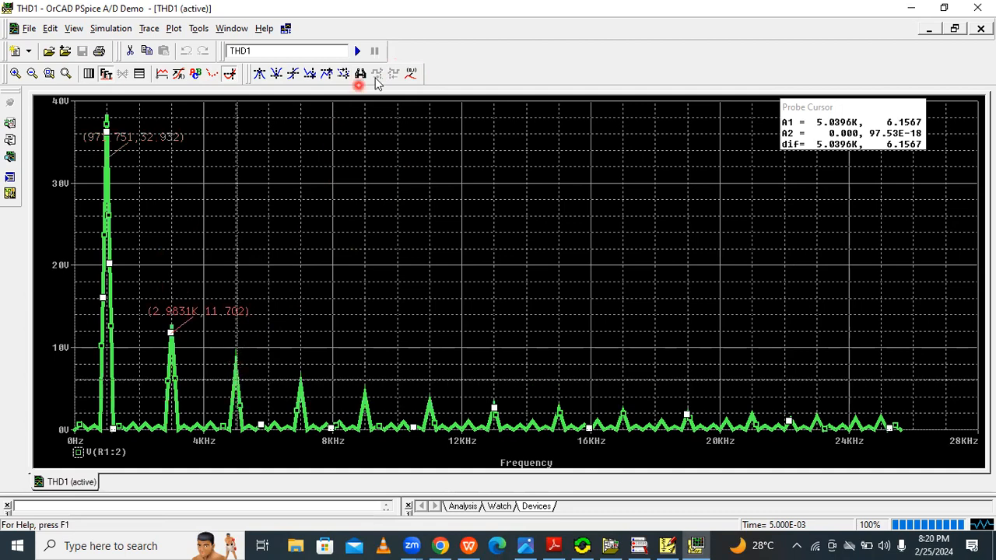
{"action": "left_click", "coordinate": [412, 73]}
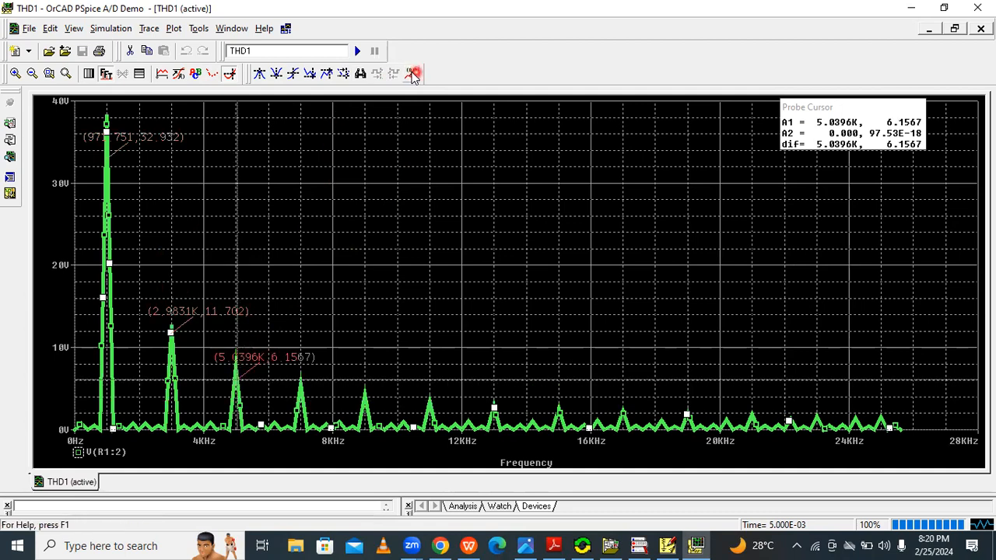
Open the simulation output file and examine the V(1) Fourier components, boxing the harmonic table and the total harmonic distortion value in red
{"action": "left_click", "coordinate": [12, 142]}
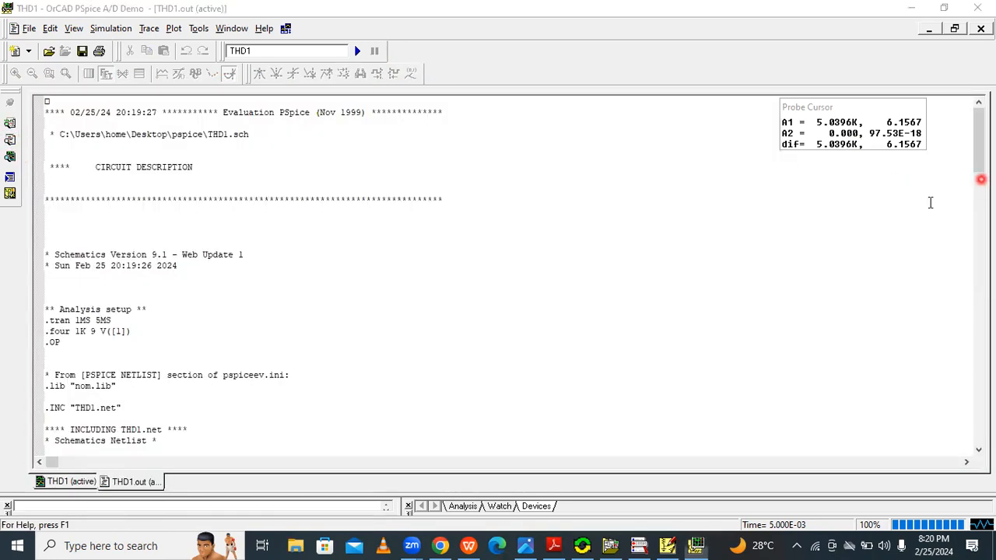
{"action": "left_click_drag", "start_coordinate": [981, 179], "coordinate": [980, 435]}
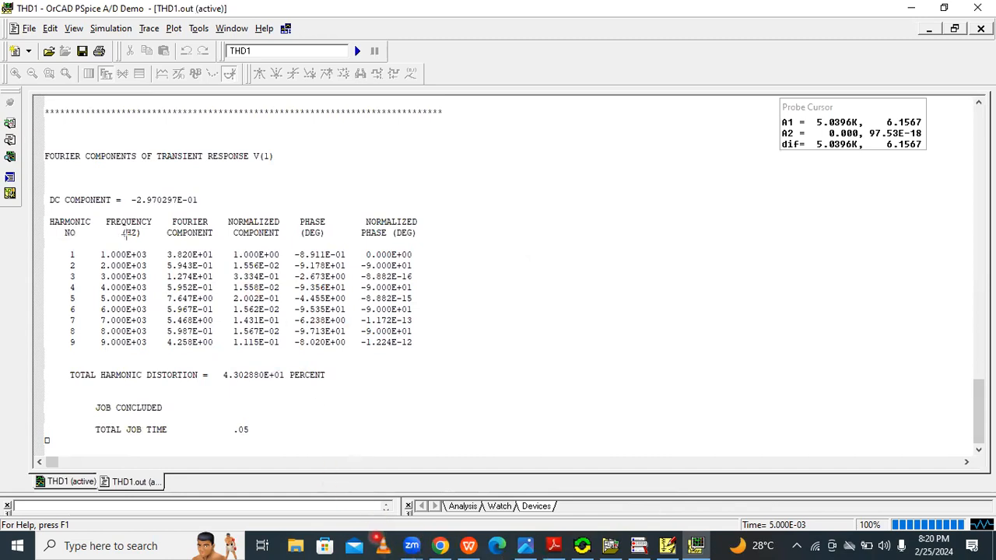
{"action": "mouse_move", "coordinate": [46, 184]}
{"action": "left_mouse_down"}
{"action": "mouse_move", "coordinate": [256, 328]}
{"action": "mouse_move", "coordinate": [462, 393]}
{"action": "left_mouse_up"}
{"action": "mouse_move", "coordinate": [216, 360]}
{"action": "left_mouse_down"}
{"action": "mouse_move", "coordinate": [274, 394]}
{"action": "mouse_move", "coordinate": [336, 389]}
{"action": "left_mouse_up"}
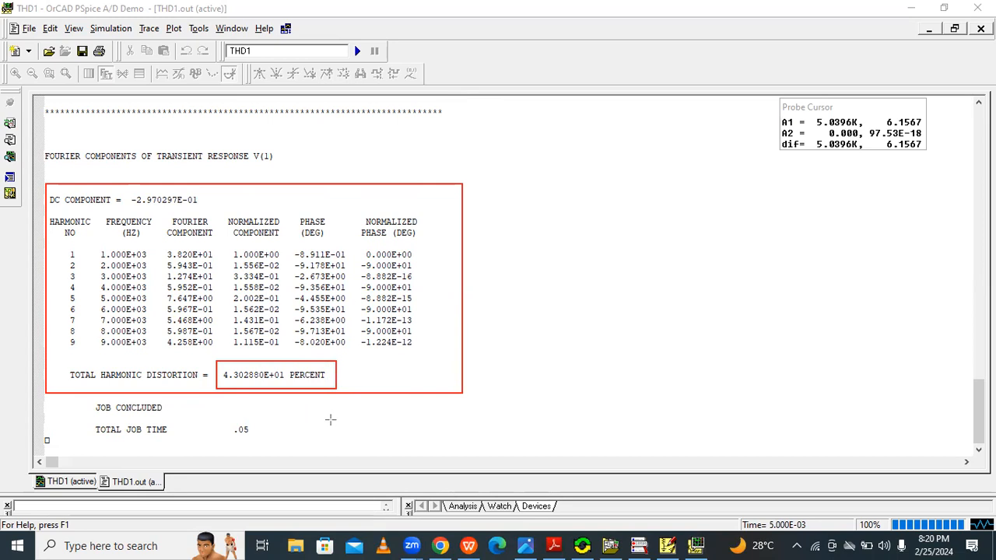